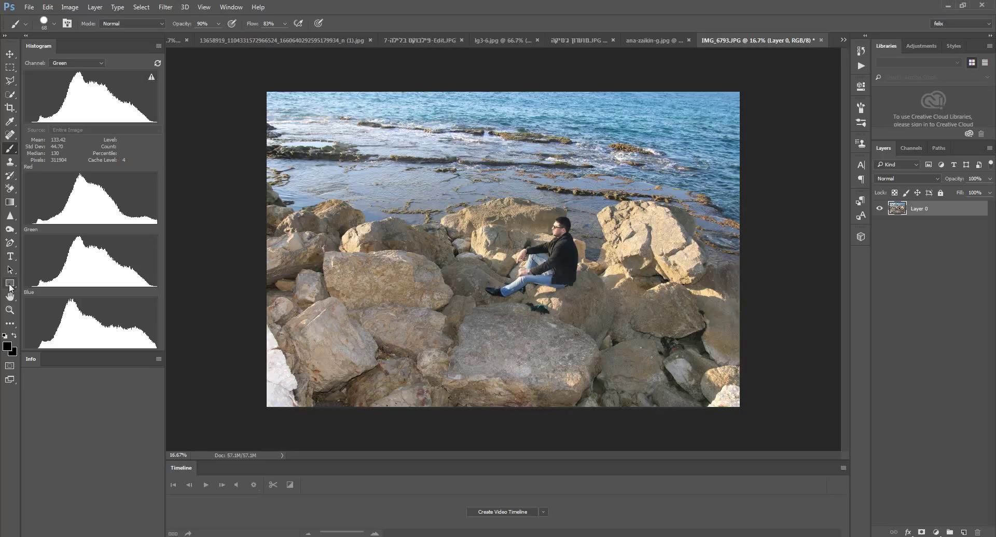
# Discard a trial rectangle, then duplicate Layer 0 and hide the original photo layer
pyautogui.click(10, 285)
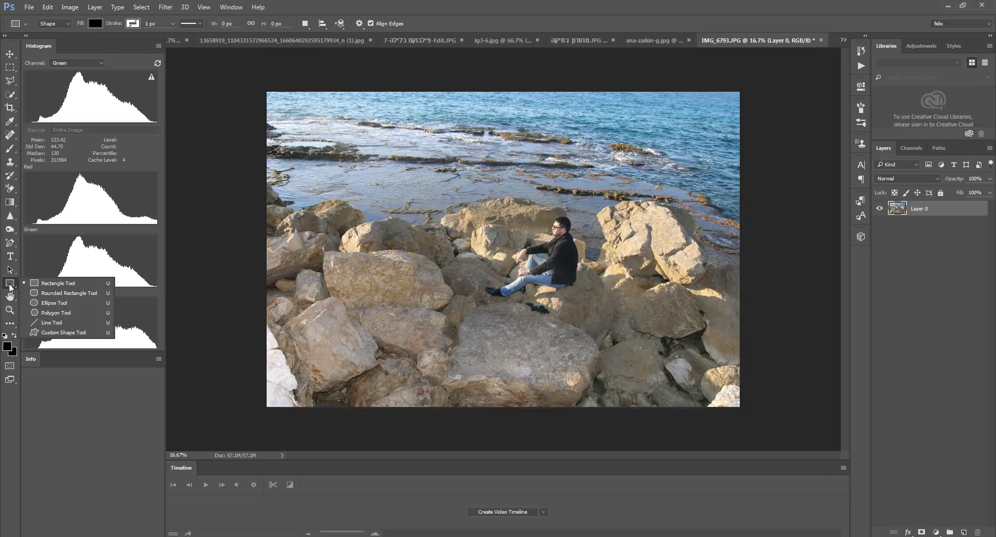
pyautogui.click(58, 285)
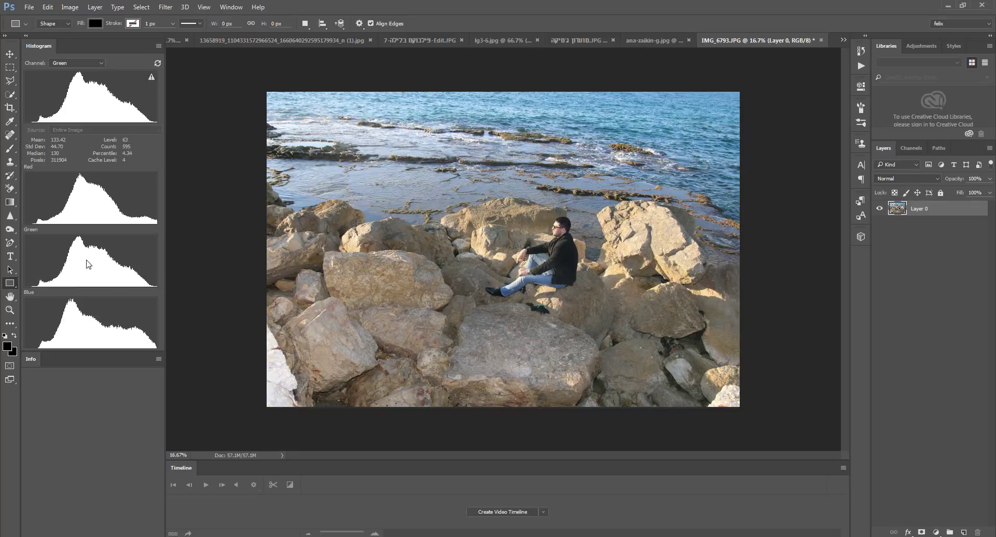
pyautogui.moveTo(251, 197)
pyautogui.mouseDown()
pyautogui.moveTo(314, 274)
pyautogui.moveTo(758, 301)
pyautogui.mouseUp()
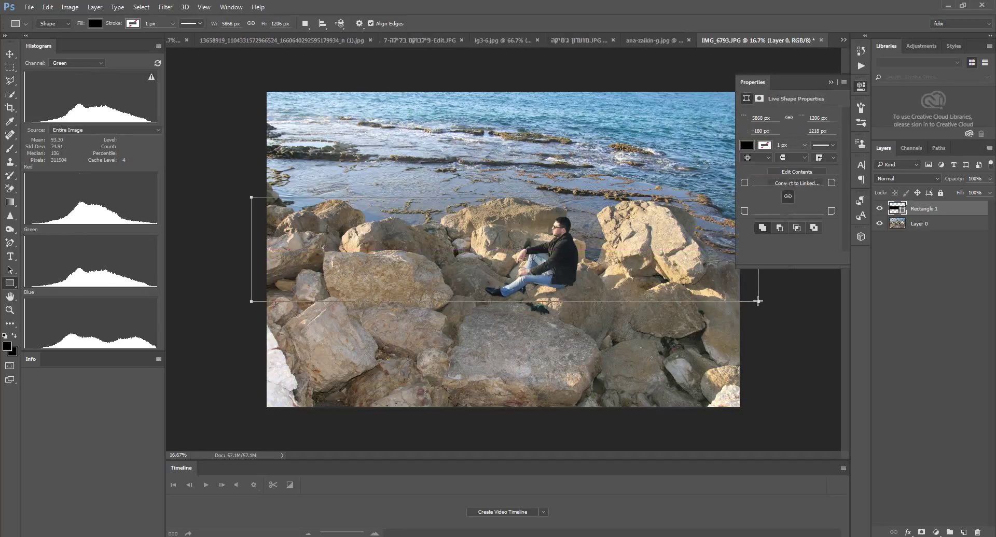
pyautogui.hotkey('ctrl', 'z')
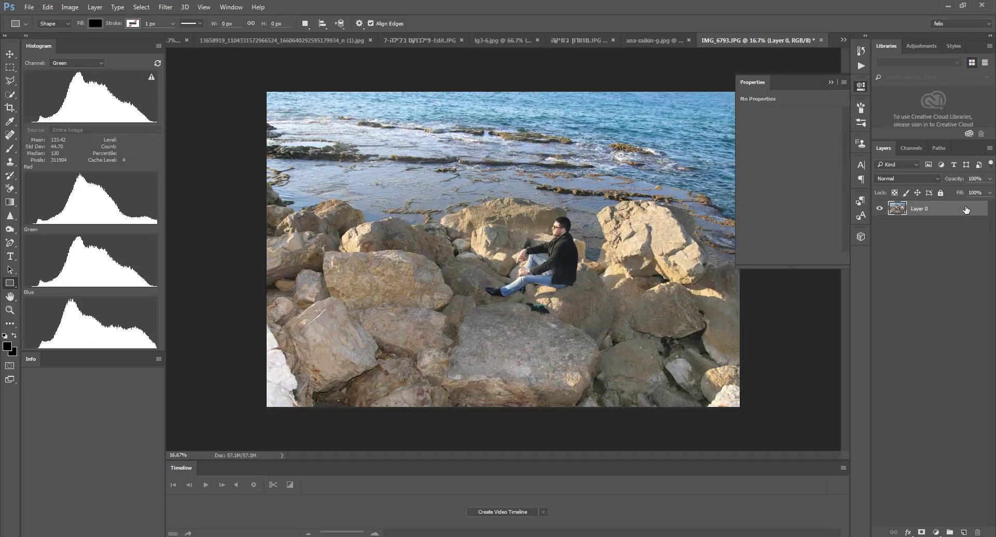
pyautogui.moveTo(969, 535); pyautogui.dragTo(964, 532)
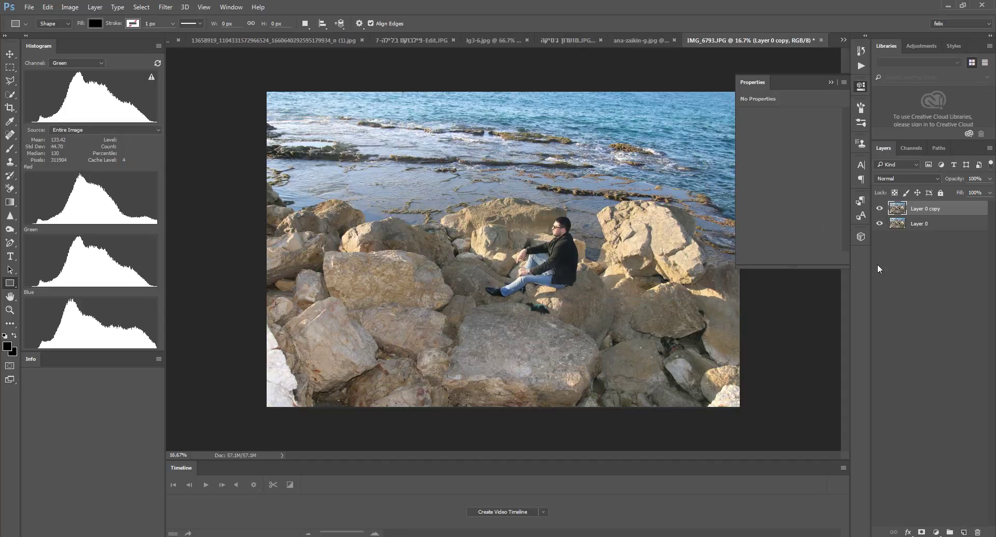
pyautogui.click(880, 224)
# Draw the black Rectangle 1 strip spanning the middle of the photo
pyautogui.click(830, 82)
pyautogui.moveTo(245, 187)
pyautogui.mouseDown()
pyautogui.moveTo(742, 321)
pyautogui.moveTo(764, 341)
pyautogui.mouseUp()
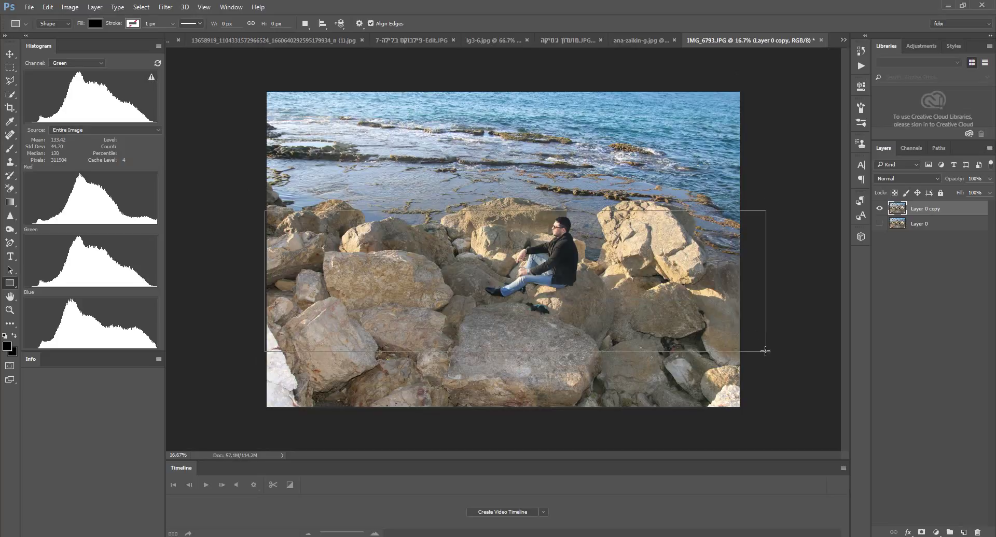
pyautogui.moveTo(765, 341)
pyautogui.mouseDown()
pyautogui.moveTo(781, 292)
pyautogui.moveTo(767, 366)
pyautogui.moveTo(769, 280)
pyautogui.moveTo(762, 356)
pyautogui.moveTo(767, 301)
pyautogui.mouseUp()
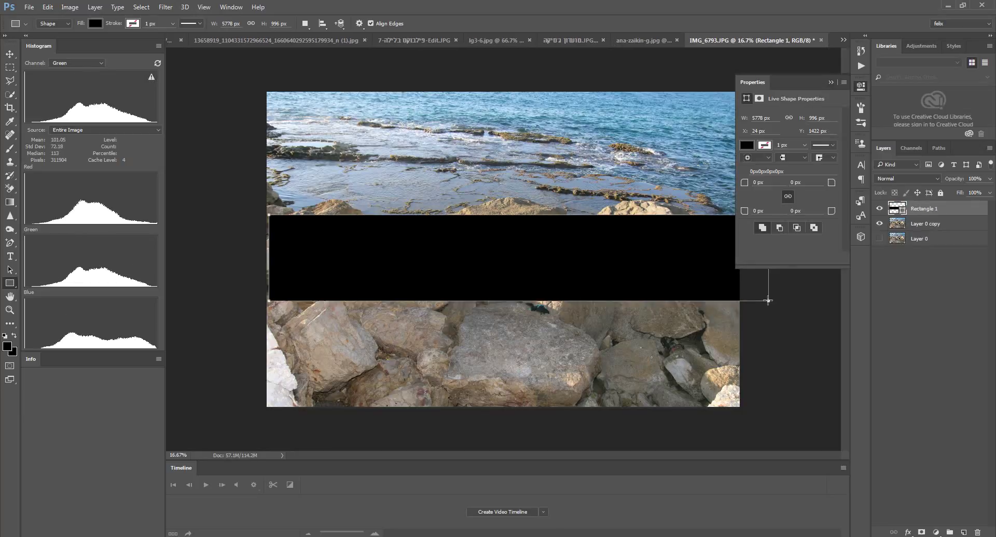
pyautogui.click(10, 54)
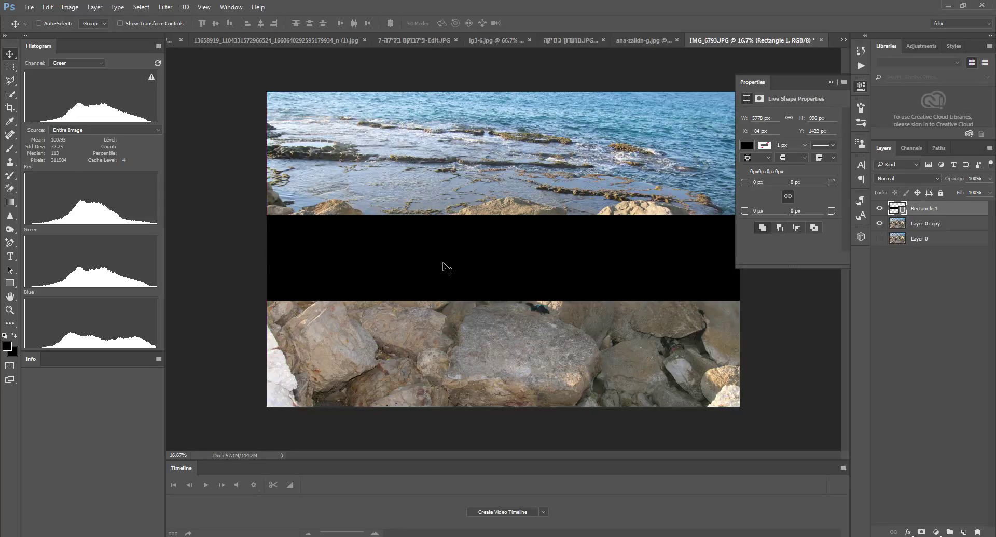
pyautogui.click(831, 82)
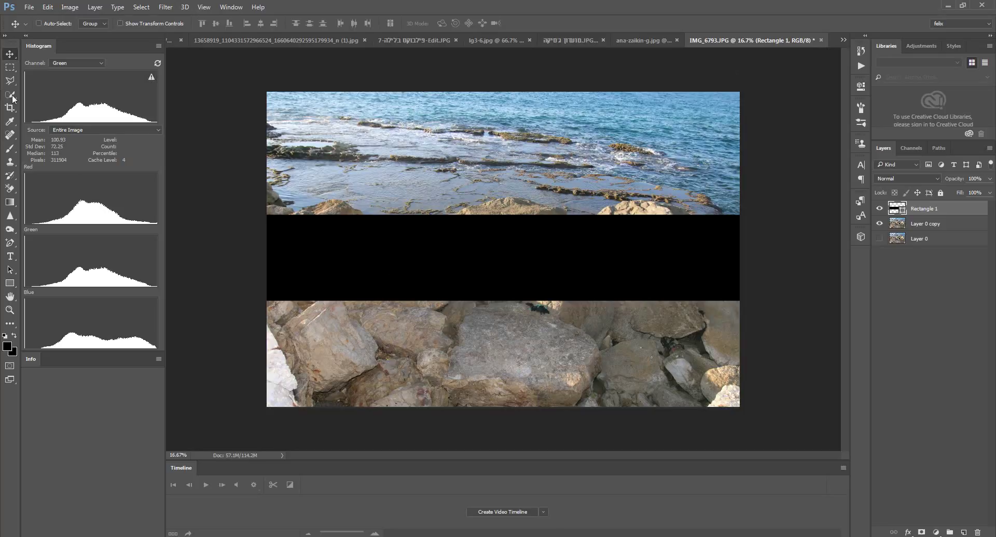
pyautogui.doubleClick(962, 209)
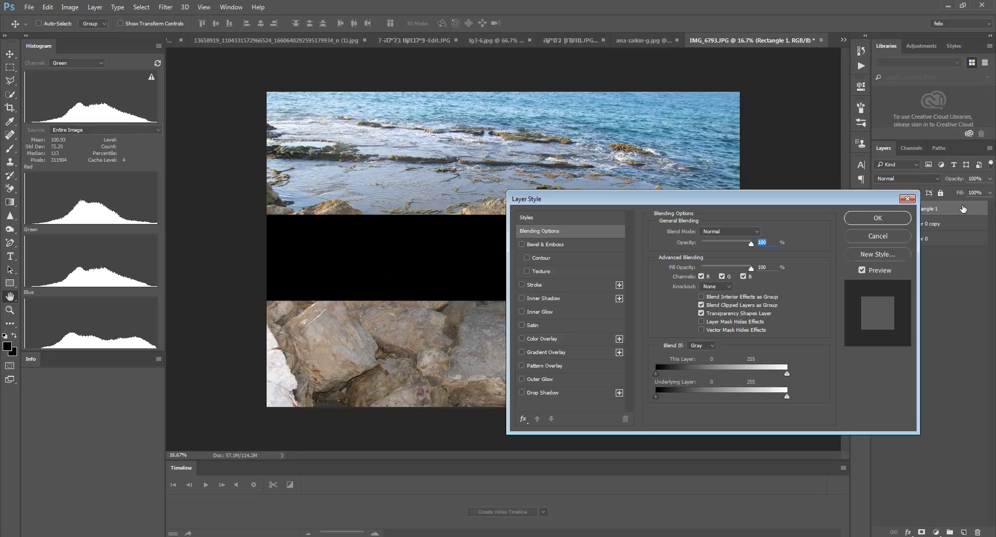
# Add a 9 px white Stroke to the Rectangle 1 strip
pyautogui.click(521, 394)
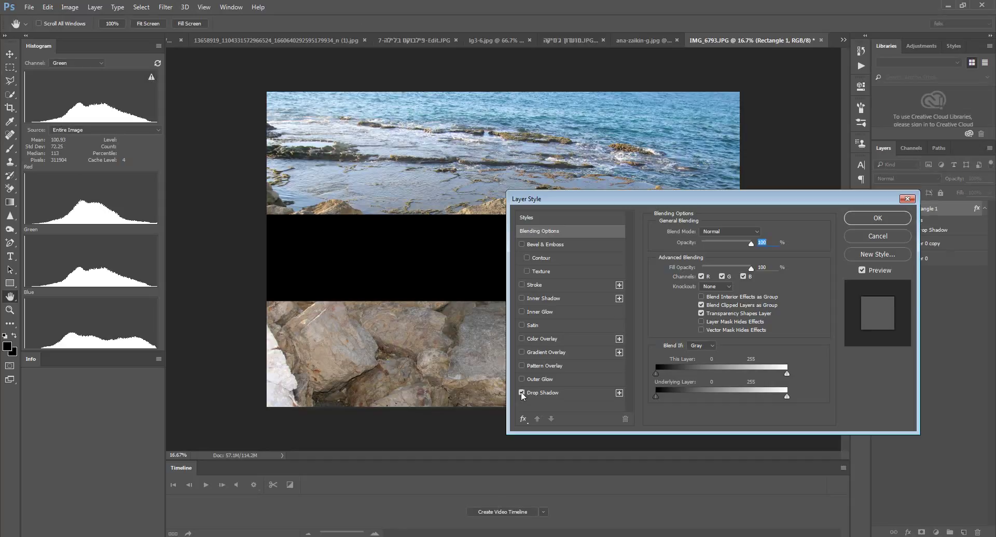
pyautogui.click(522, 284)
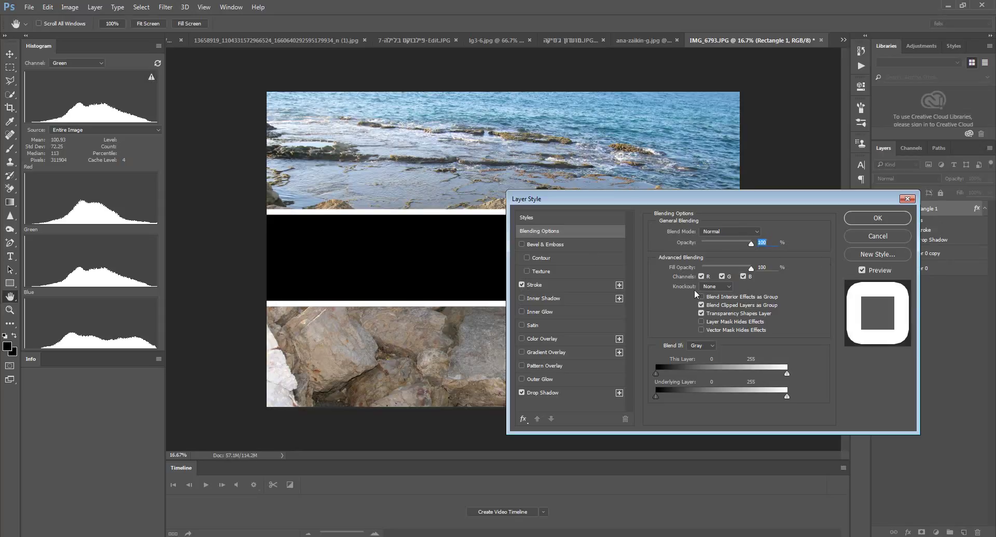
pyautogui.click(540, 283)
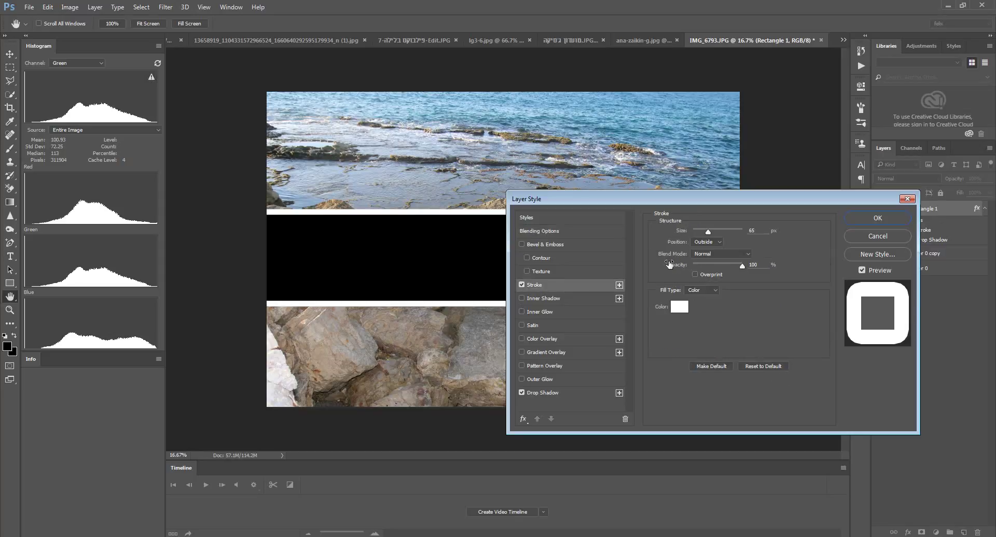
pyautogui.moveTo(708, 232); pyautogui.dragTo(697, 233)
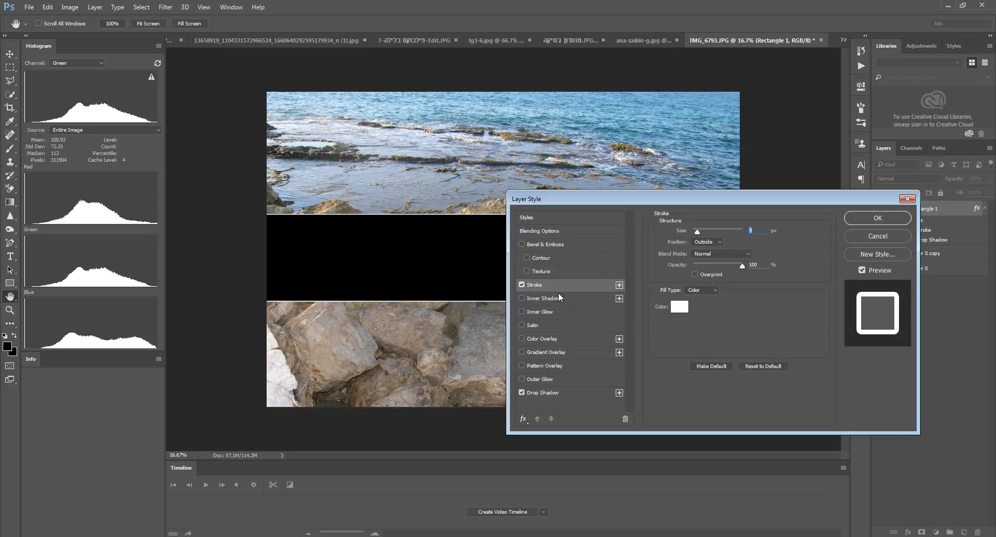
# Lower the strip's Fill Opacity to about 77% and apply the layer style
pyautogui.click(546, 232)
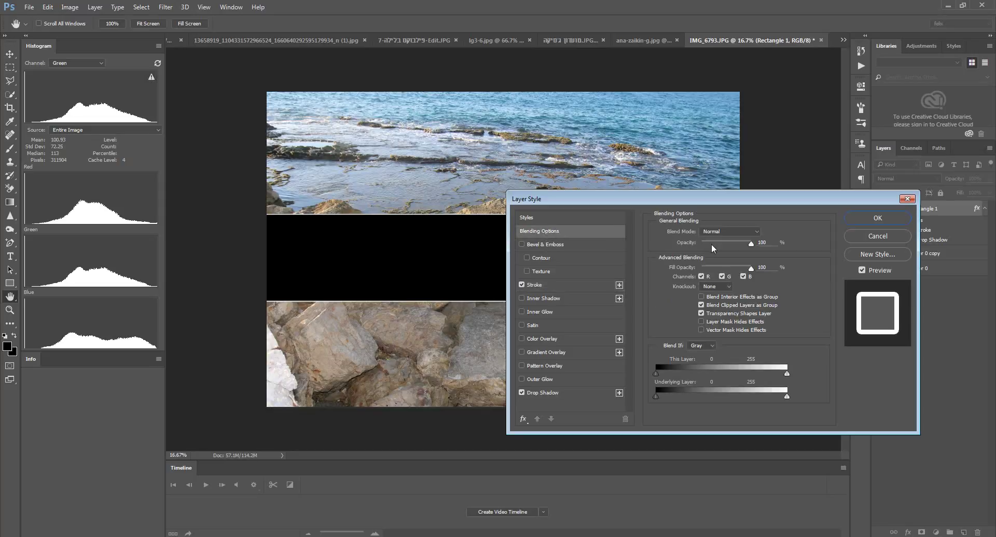
pyautogui.moveTo(750, 269); pyautogui.dragTo(748, 270)
pyautogui.moveTo(750, 267); pyautogui.dragTo(741, 270)
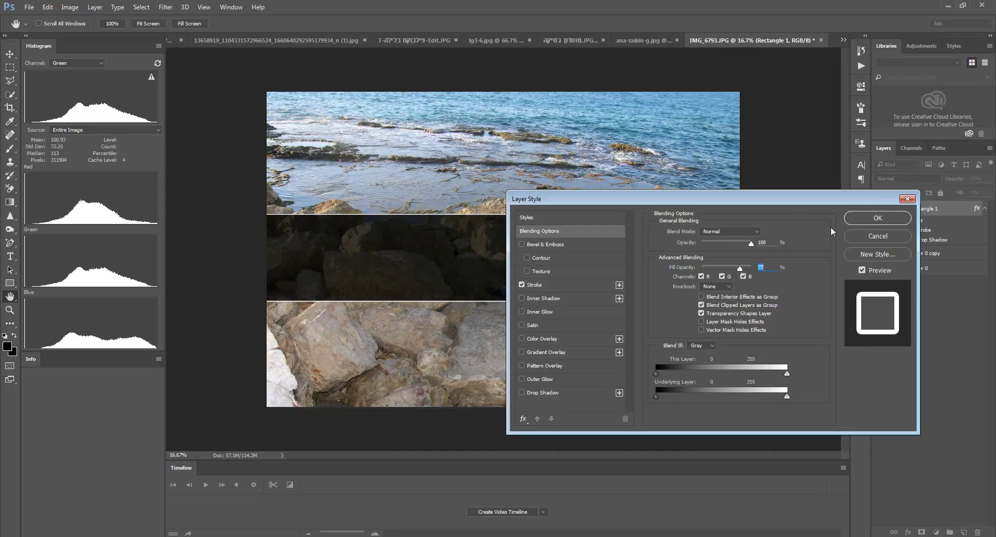
pyautogui.click(877, 217)
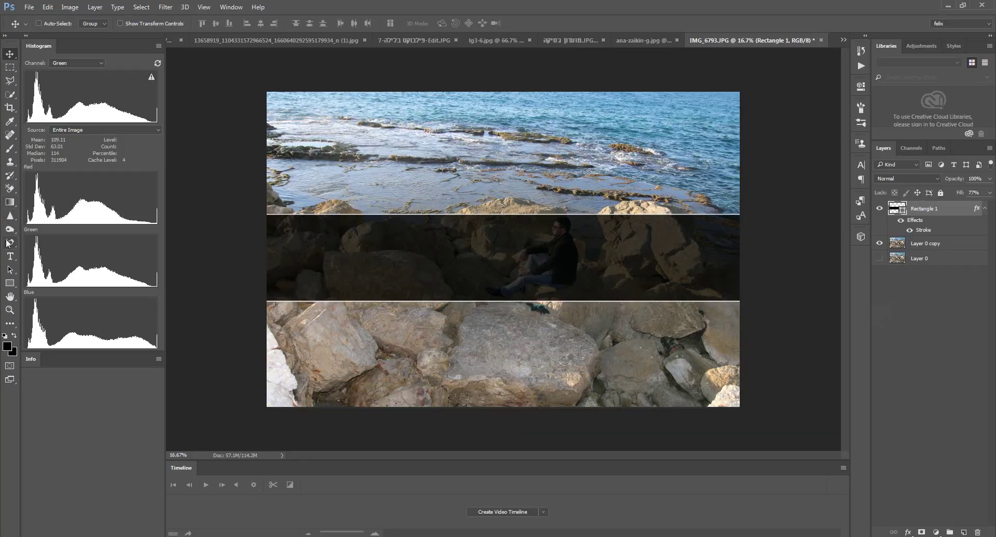
pyautogui.click(12, 282)
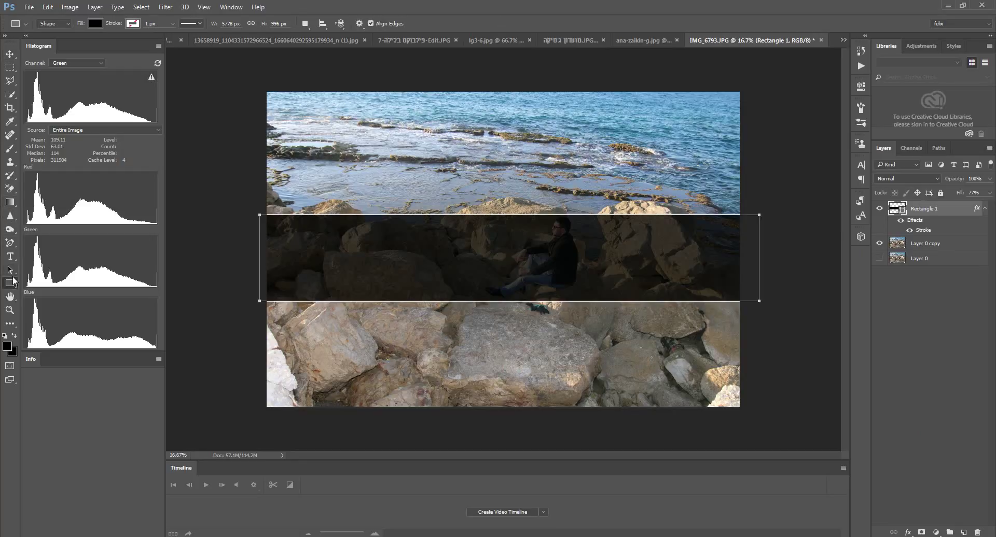
# Set the shape's path operation to Subtract Front Shape so the band shows the photo
pyautogui.click(306, 24)
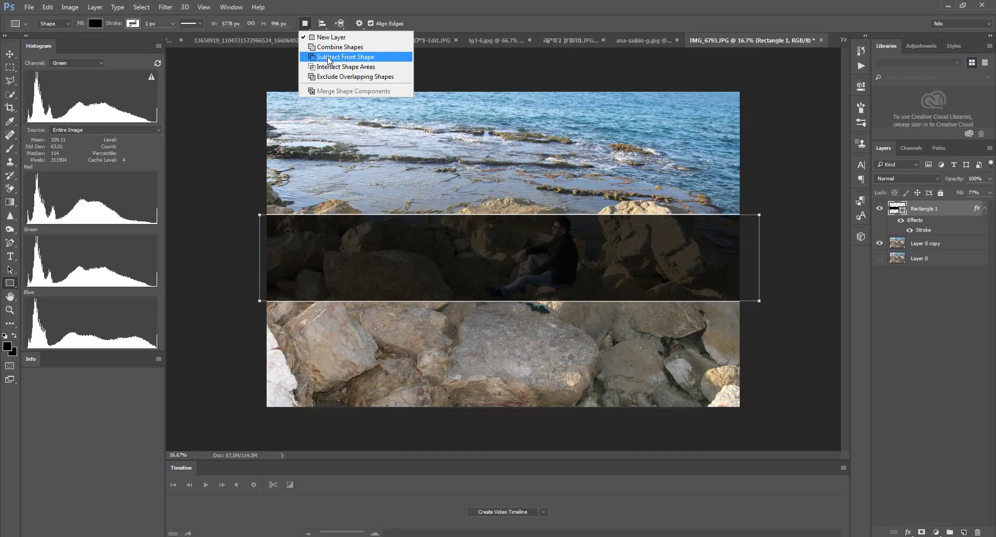
pyautogui.click(329, 57)
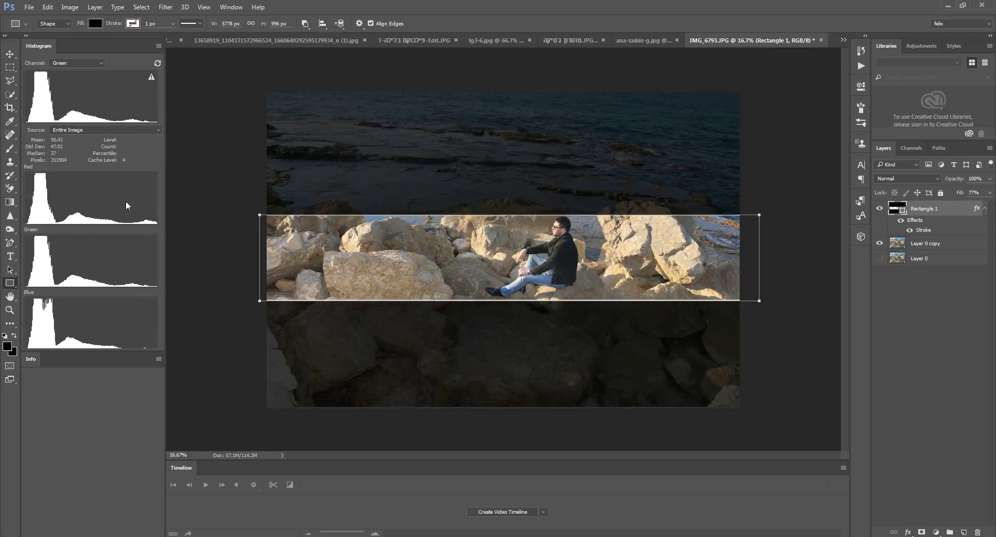
pyautogui.click(9, 56)
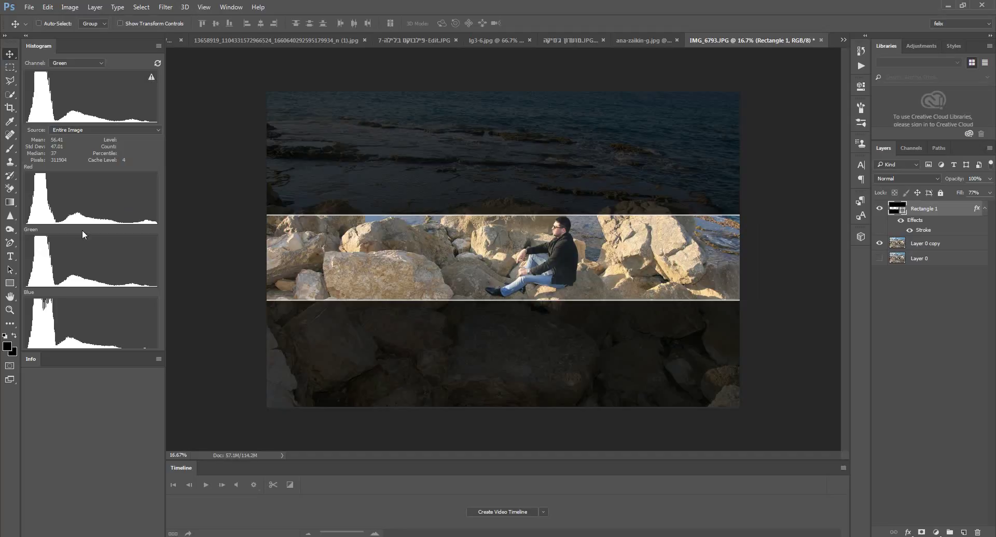
# Type HELLO in black Cooper Black below the strip
pyautogui.click(10, 256)
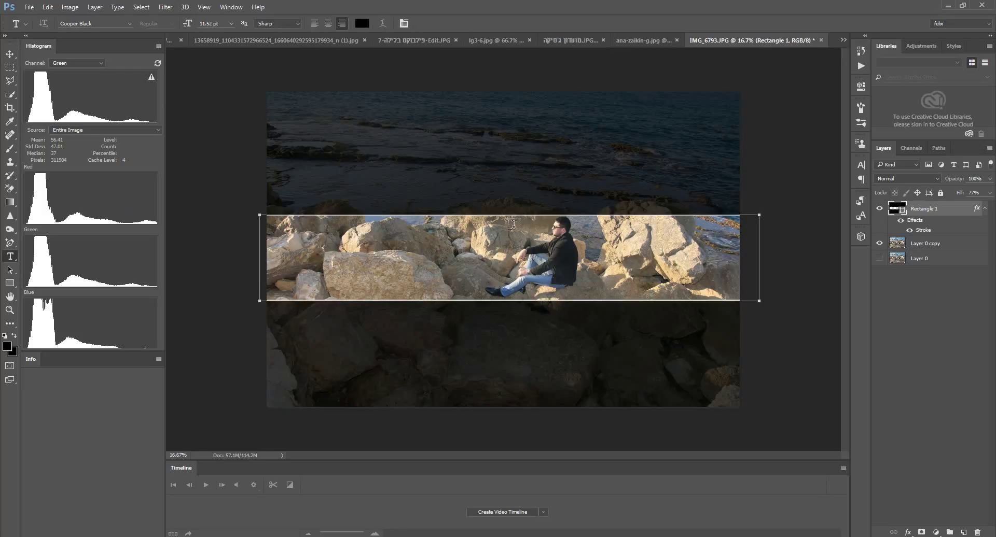
pyautogui.click(641, 320)
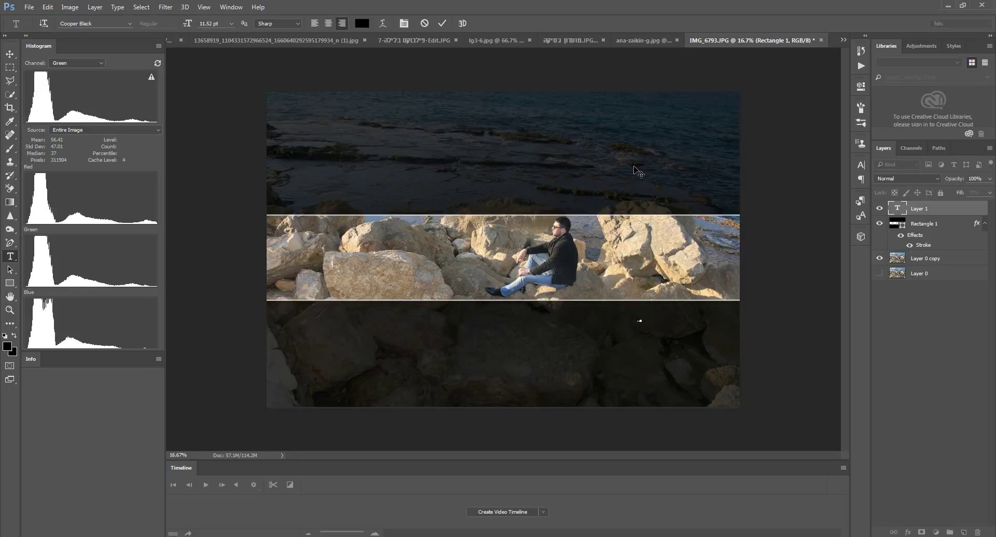
pyautogui.click(10, 54)
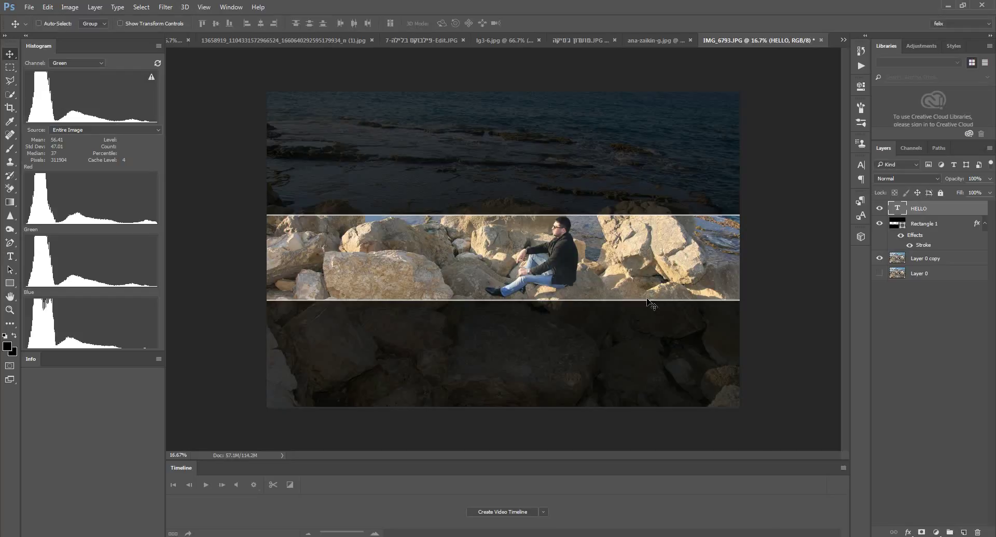
# Scale HELLO up to about 292 pt and position it in the darkened rocks
pyautogui.hotkey('ctrl', 't')
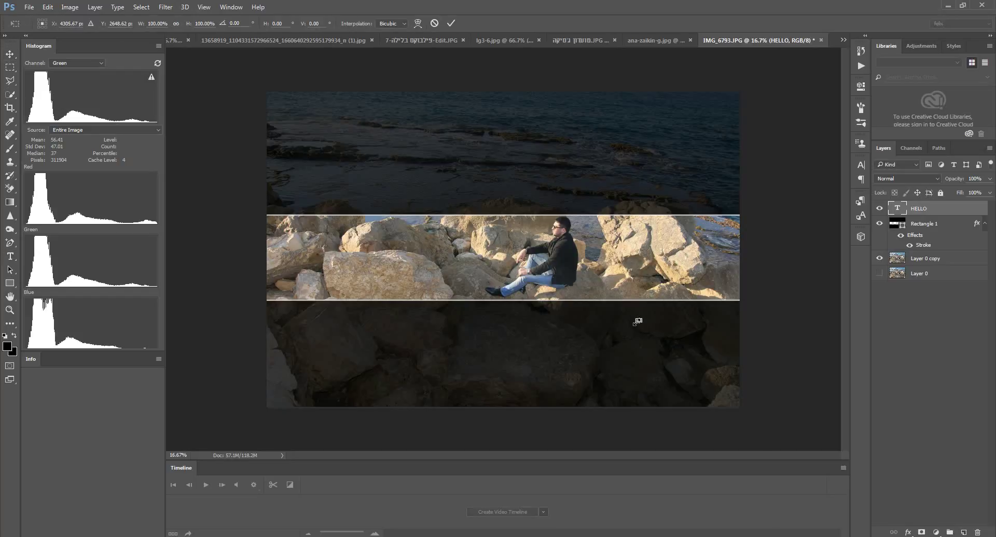
pyautogui.moveTo(637, 325)
pyautogui.mouseDown()
pyautogui.moveTo(455, 388)
pyautogui.moveTo(287, 372)
pyautogui.mouseUp()
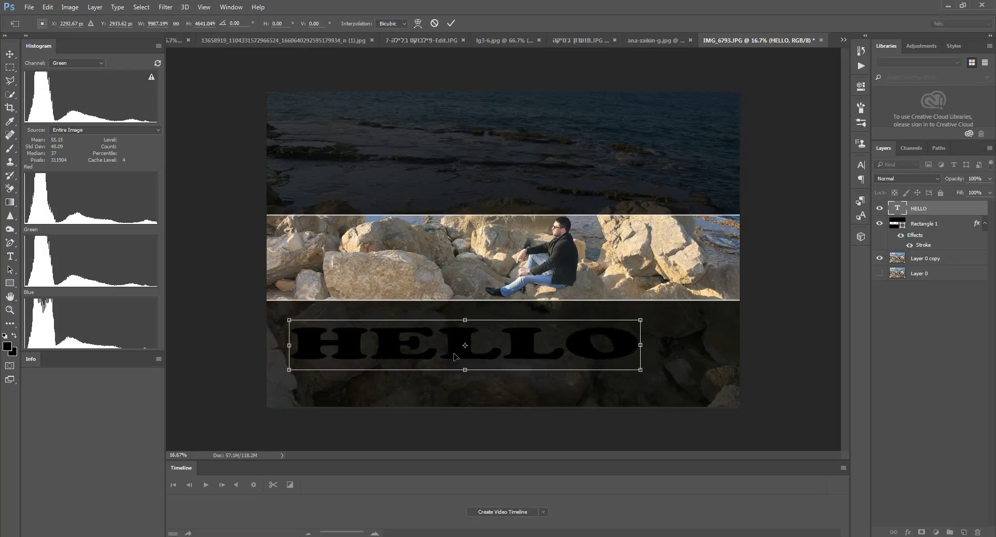
pyautogui.moveTo(455, 357); pyautogui.dragTo(494, 330)
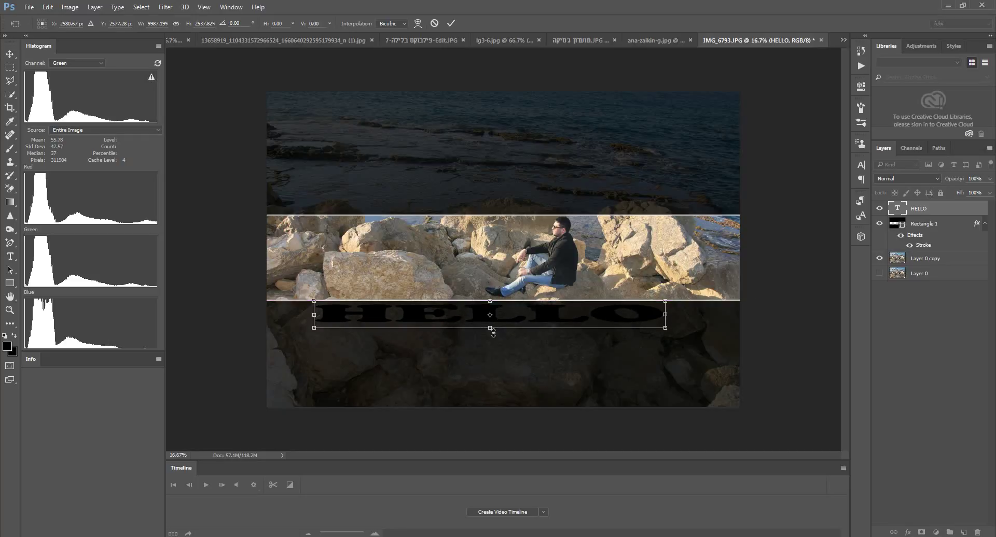
pyautogui.moveTo(503, 325); pyautogui.dragTo(500, 355)
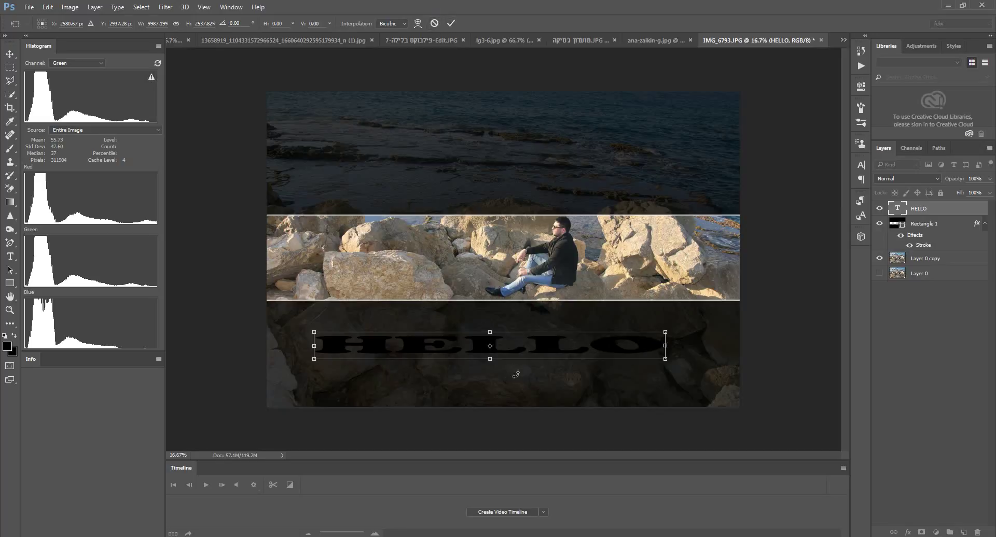
pyautogui.press('Return')
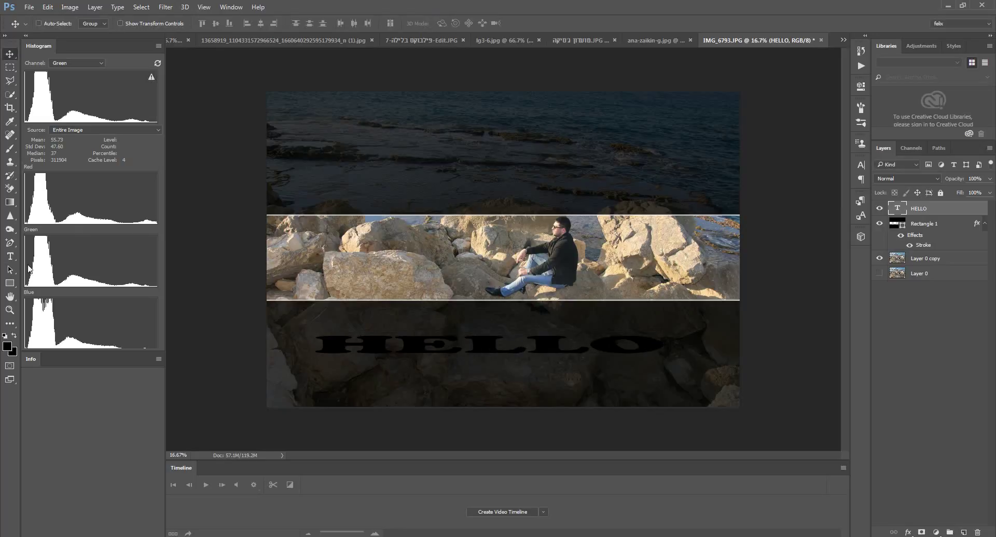
pyautogui.click(10, 256)
# Change the HELLO text colour to white (ffffff) in the Character panel
pyautogui.doubleClick(494, 339)
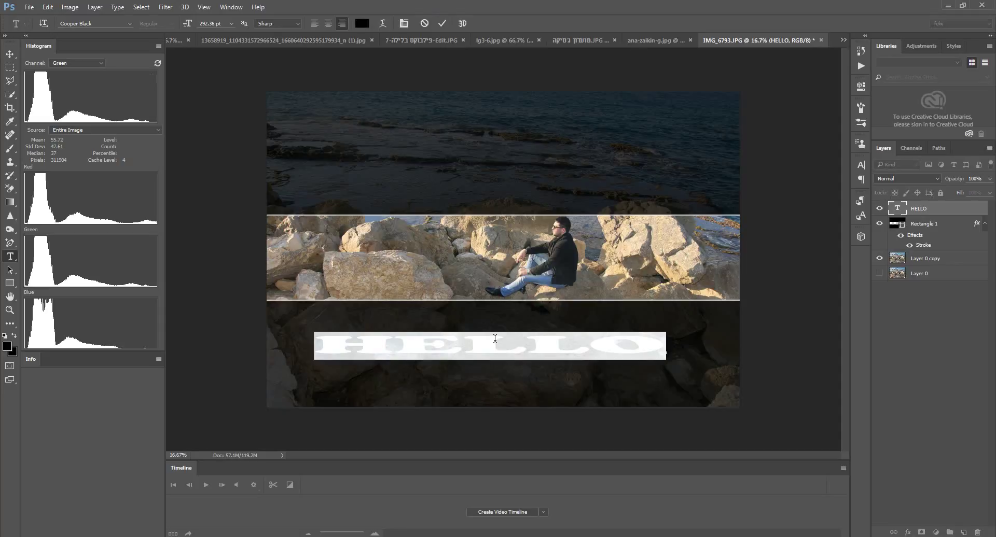
pyautogui.click(861, 165)
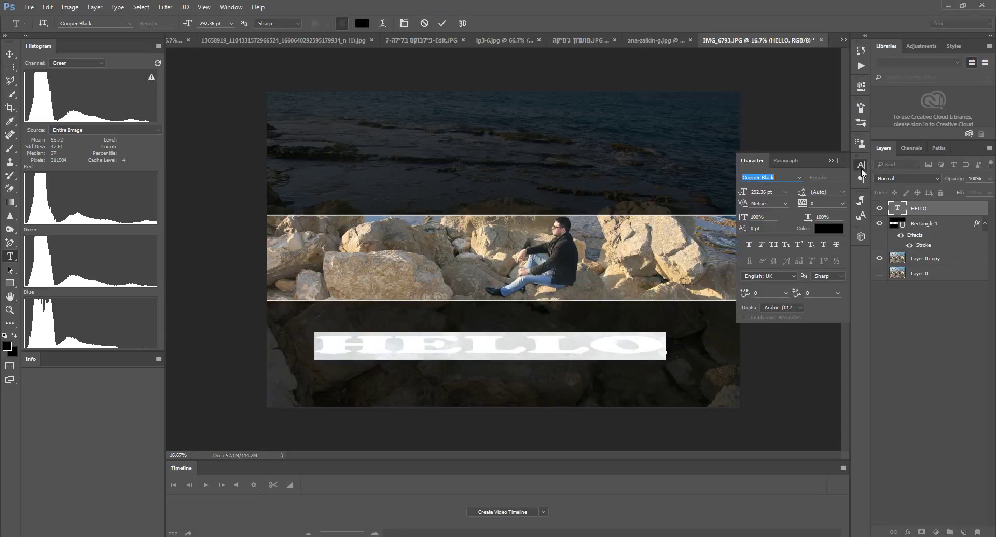
pyautogui.click(824, 231)
pyautogui.write('ffffff')
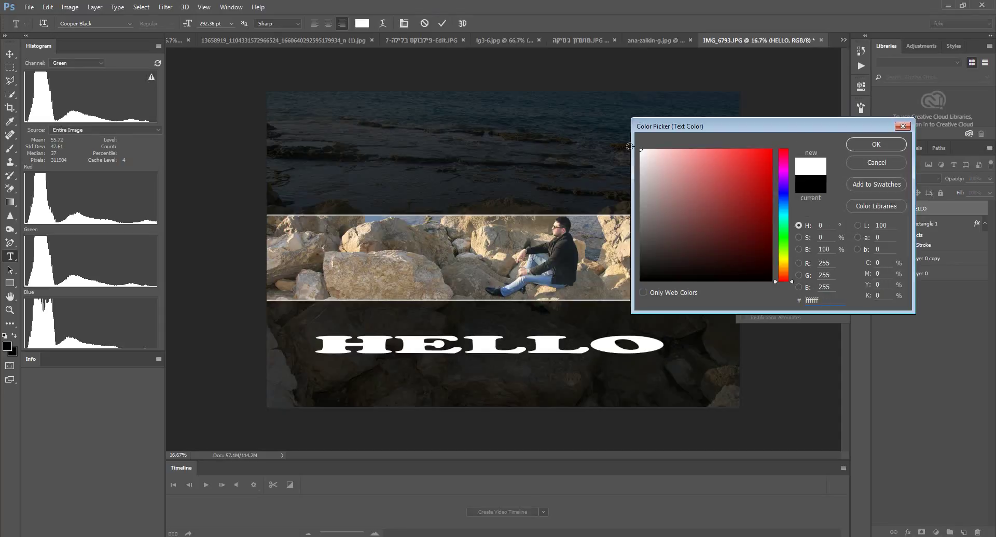
pyautogui.click(892, 146)
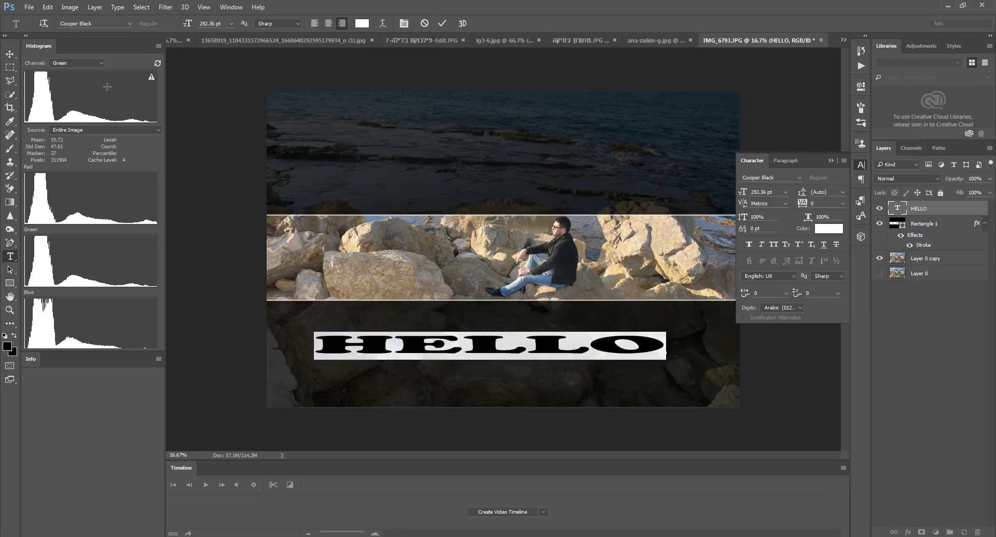
pyautogui.click(6, 55)
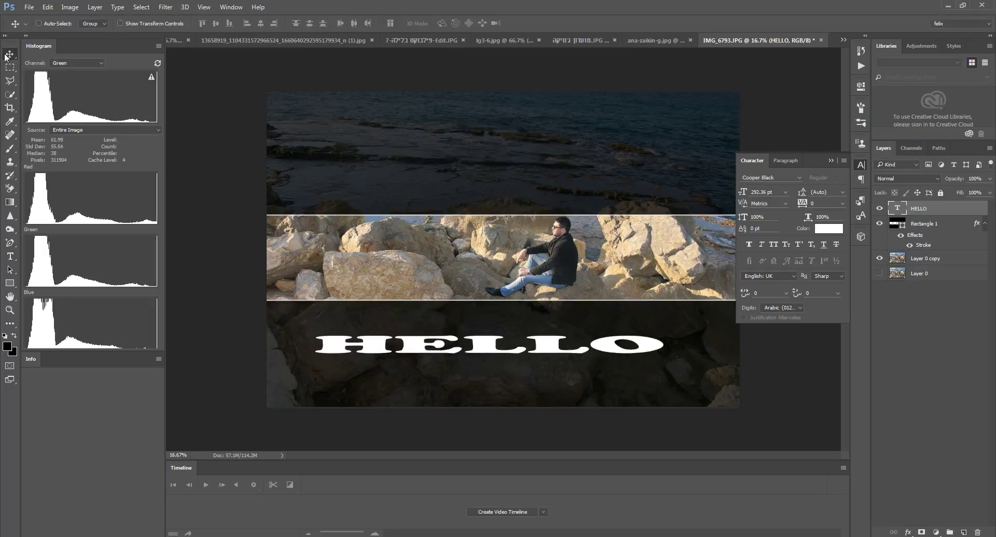
pyautogui.click(831, 161)
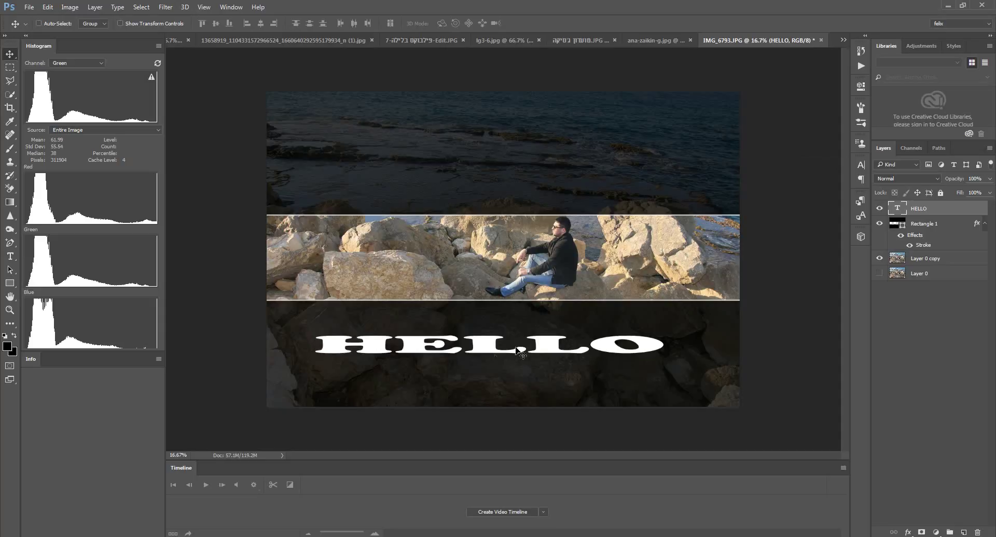
pyautogui.doubleClick(944, 228)
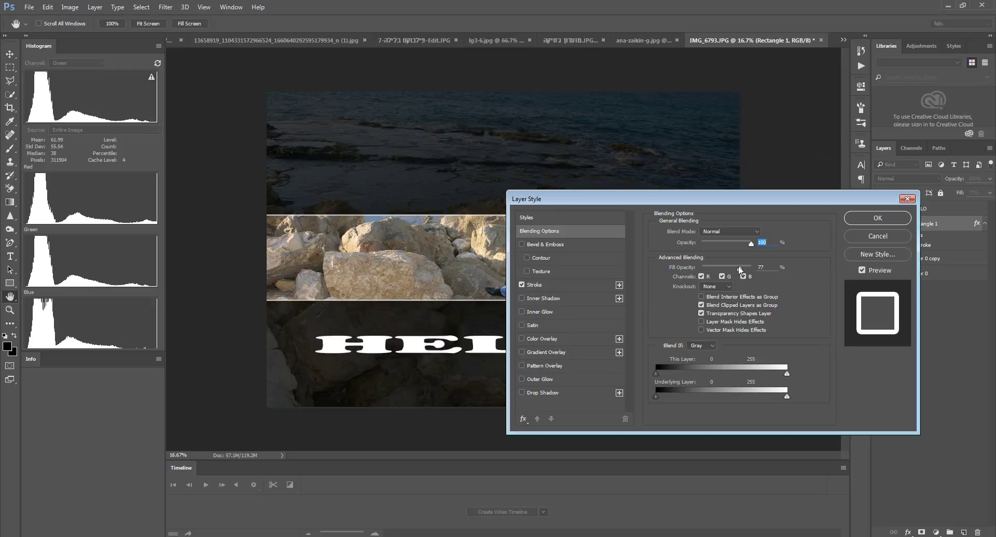
# Reduce Rectangle 1's Fill Opacity from 77% to 50%
pyautogui.moveTo(739, 268); pyautogui.dragTo(726, 270)
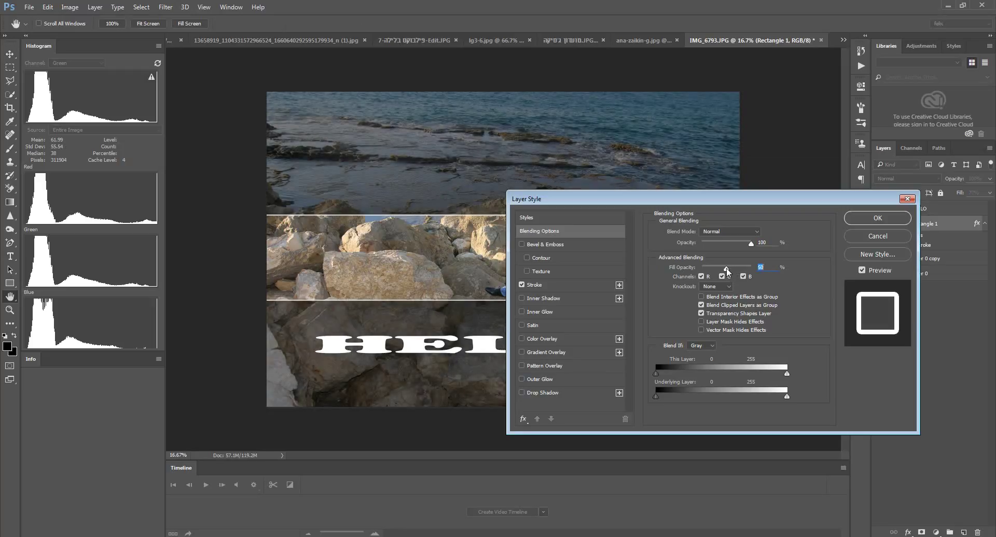
pyautogui.click(887, 218)
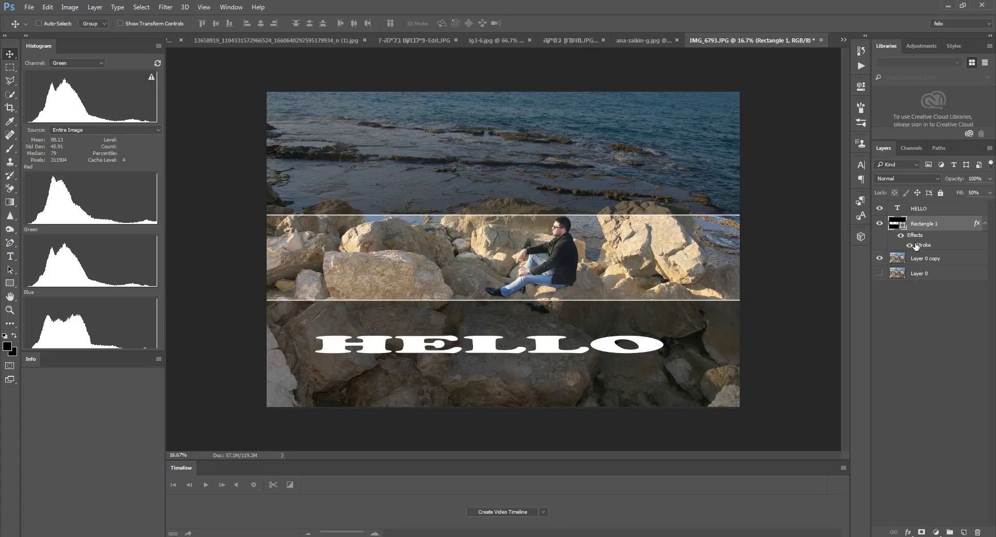
pyautogui.click(939, 273)
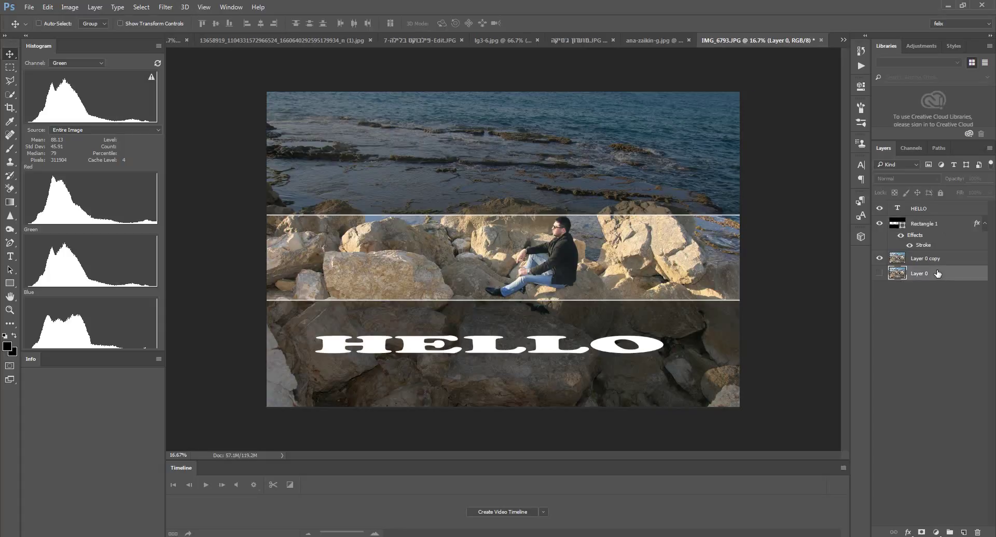
# Duplicate Layer 0, group HELLO, Rectangle 1 and Layer 0 copy into Group 1, and hide it
pyautogui.moveTo(965, 528); pyautogui.dragTo(964, 529)
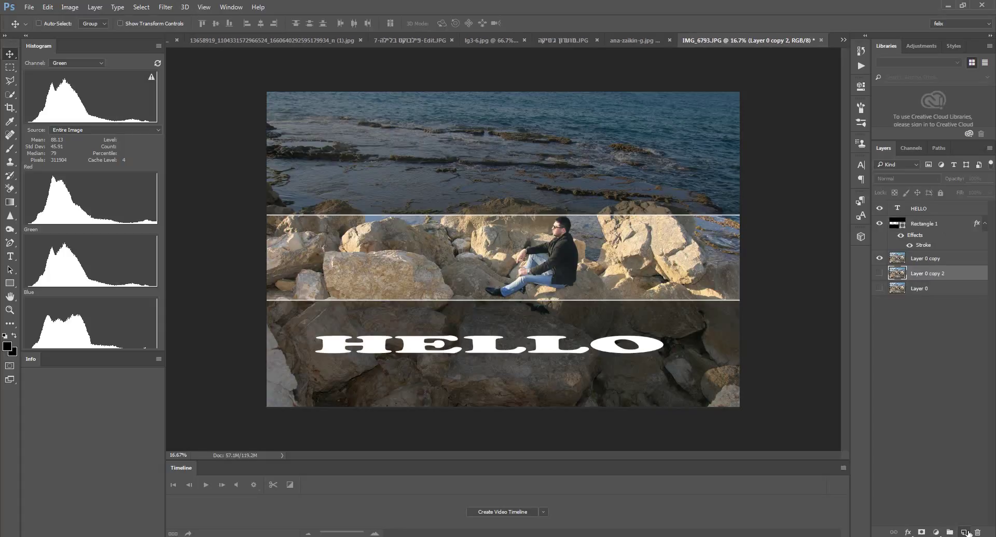
pyautogui.click(926, 260)
pyautogui.keyDown('shift'); pyautogui.click(933, 210); pyautogui.keyUp('shift')
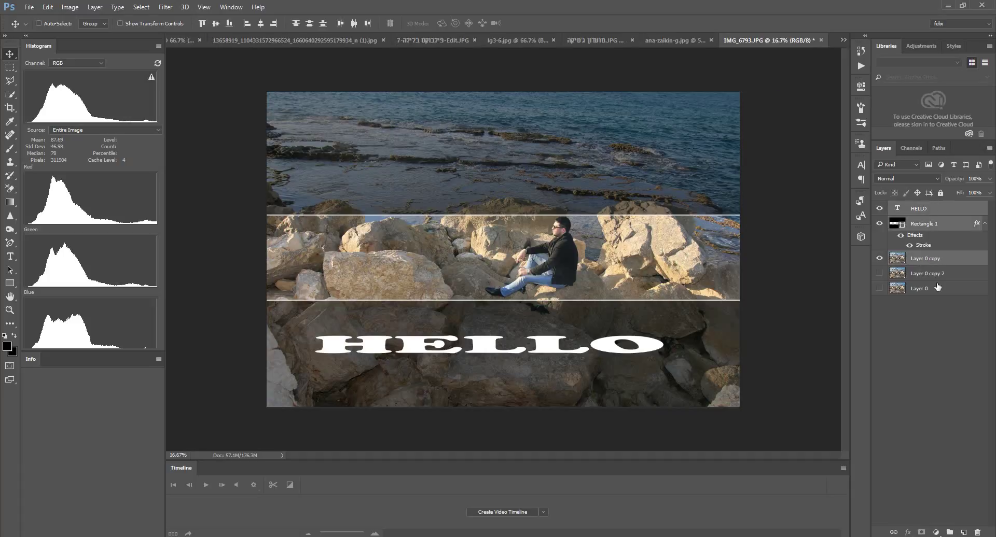
pyautogui.click(950, 532)
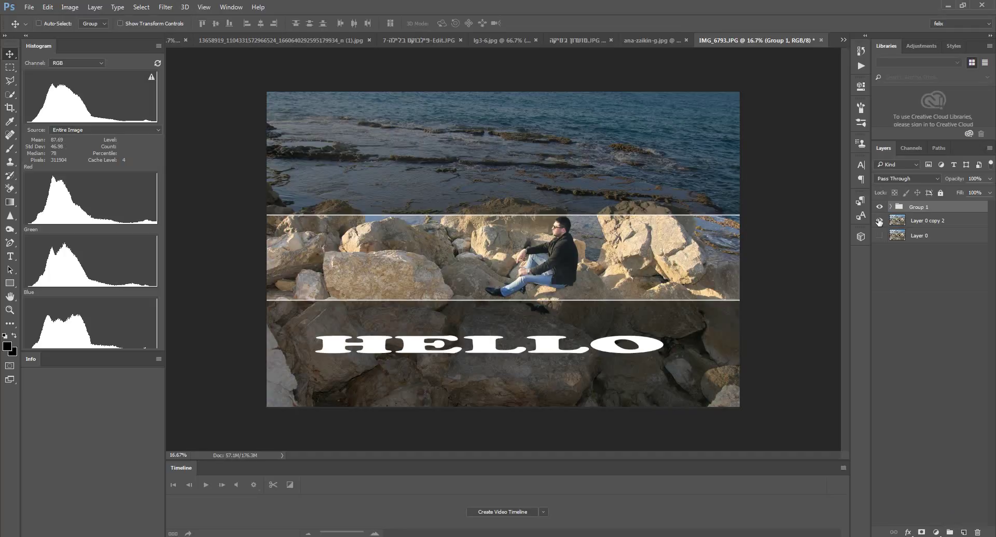
pyautogui.click(879, 207)
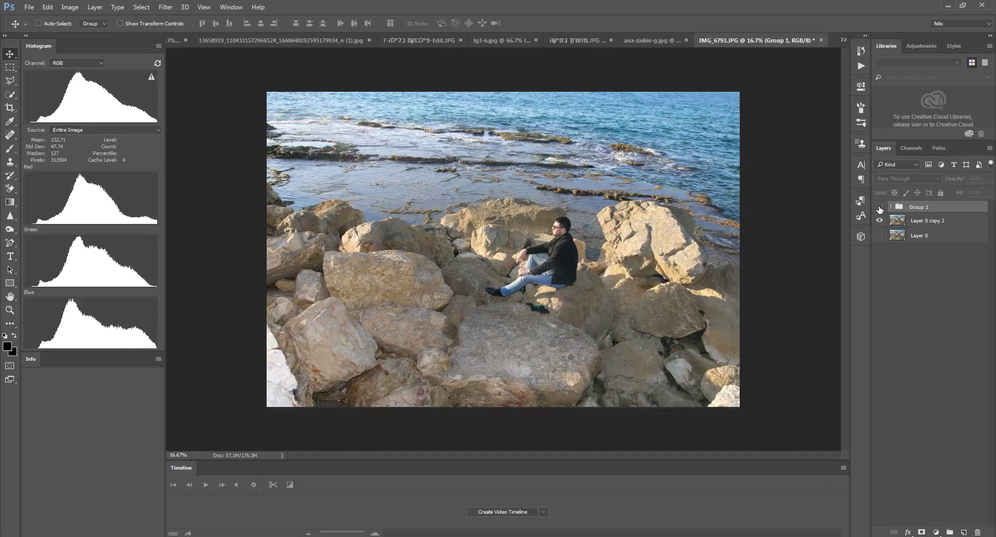
pyautogui.click(926, 222)
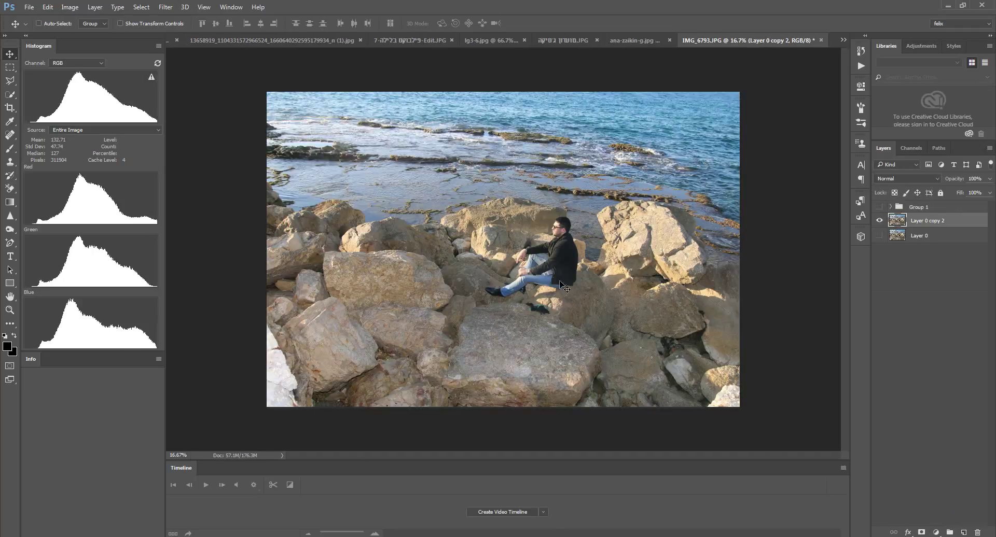
pyautogui.click(10, 67)
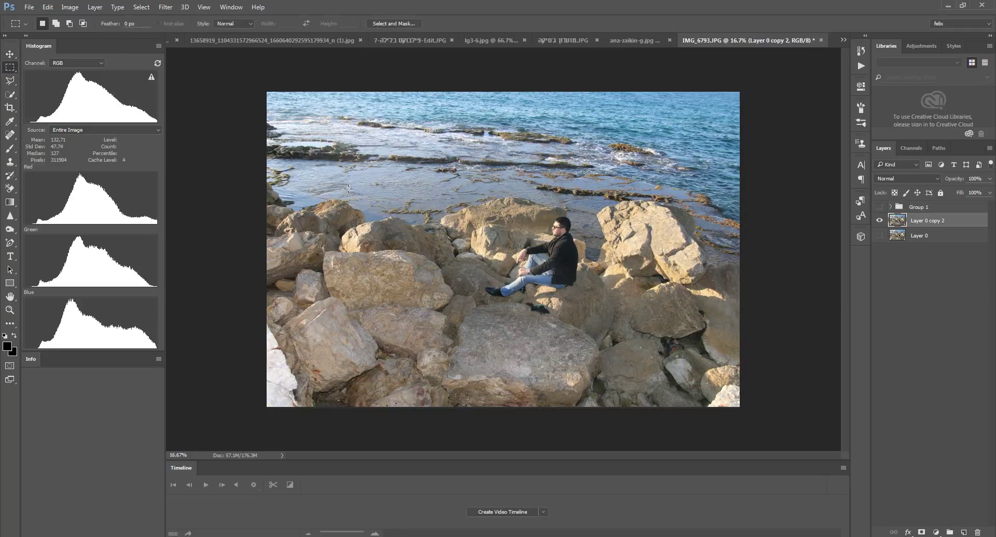
# Marquee the seated man, rotate the selection about -25°, and copy it to Layer 1
pyautogui.moveTo(406, 192)
pyautogui.mouseDown()
pyautogui.moveTo(684, 341)
pyautogui.moveTo(634, 338)
pyautogui.mouseUp()
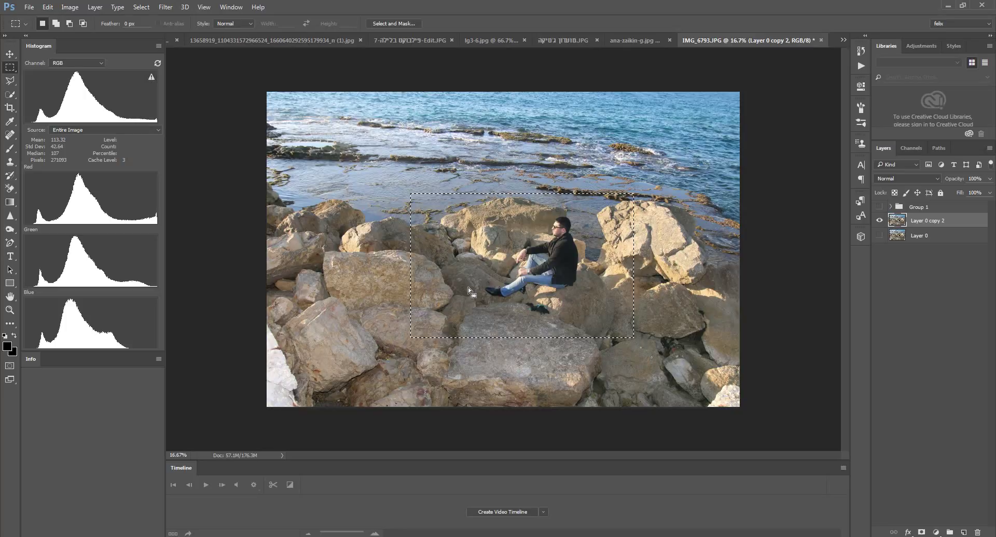
pyautogui.click(141, 7)
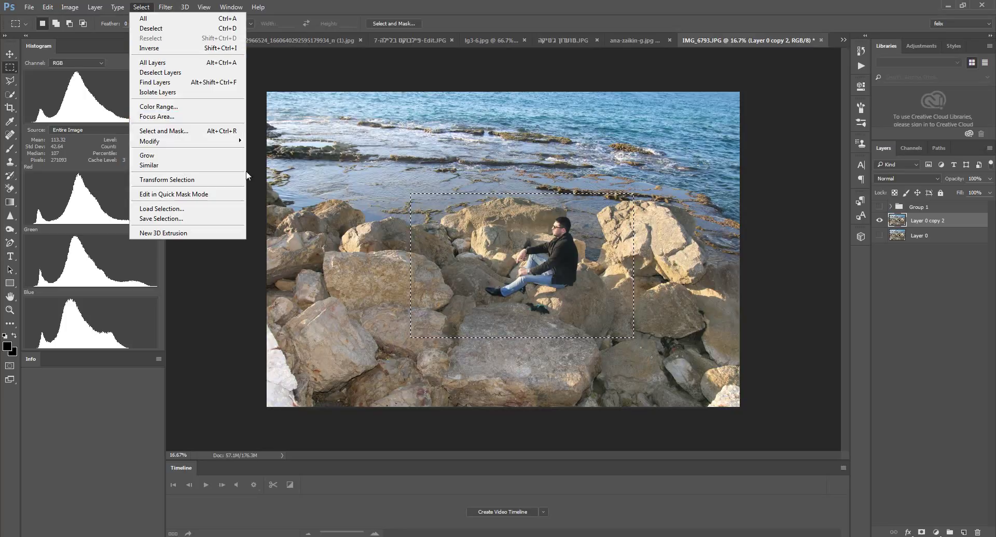
pyautogui.click(203, 180)
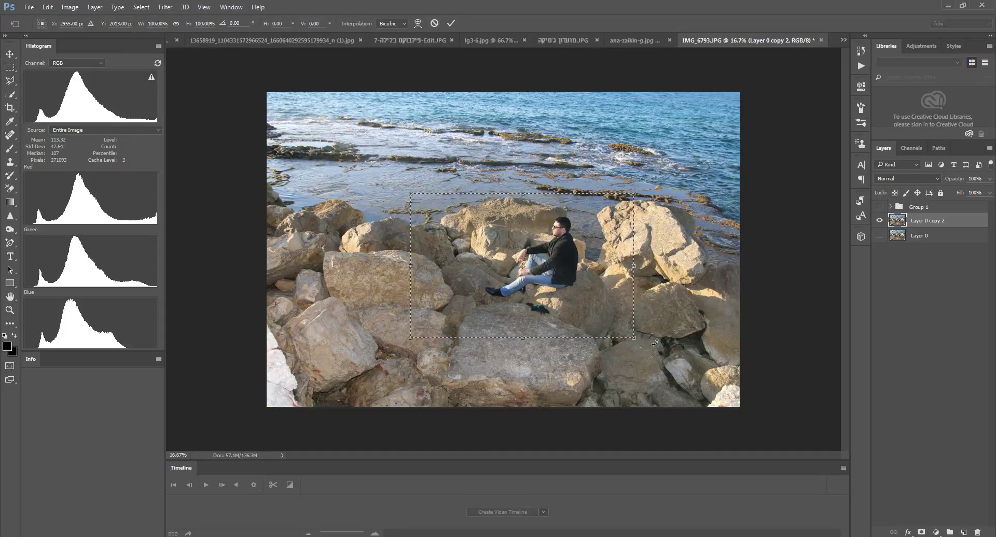
pyautogui.moveTo(639, 349); pyautogui.dragTo(676, 281)
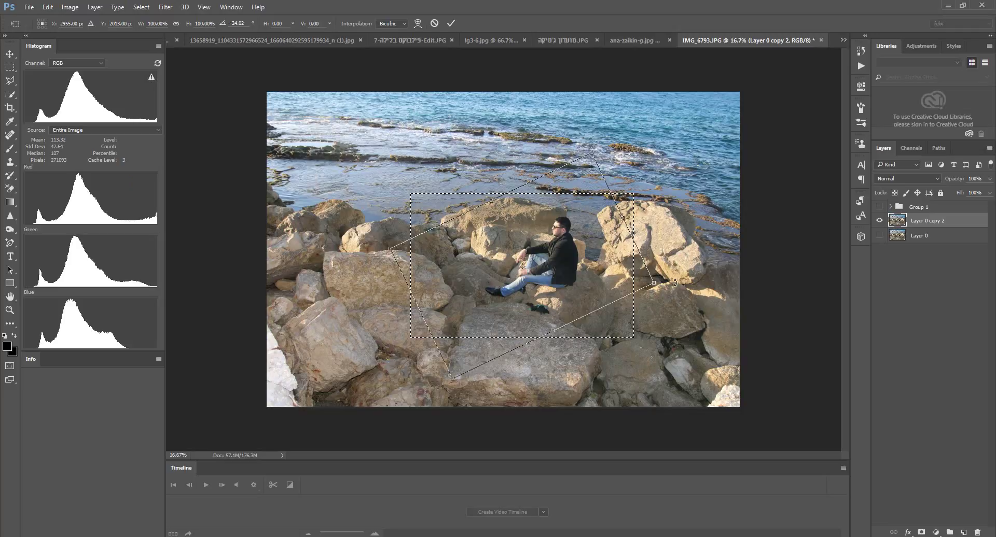
pyautogui.click(451, 24)
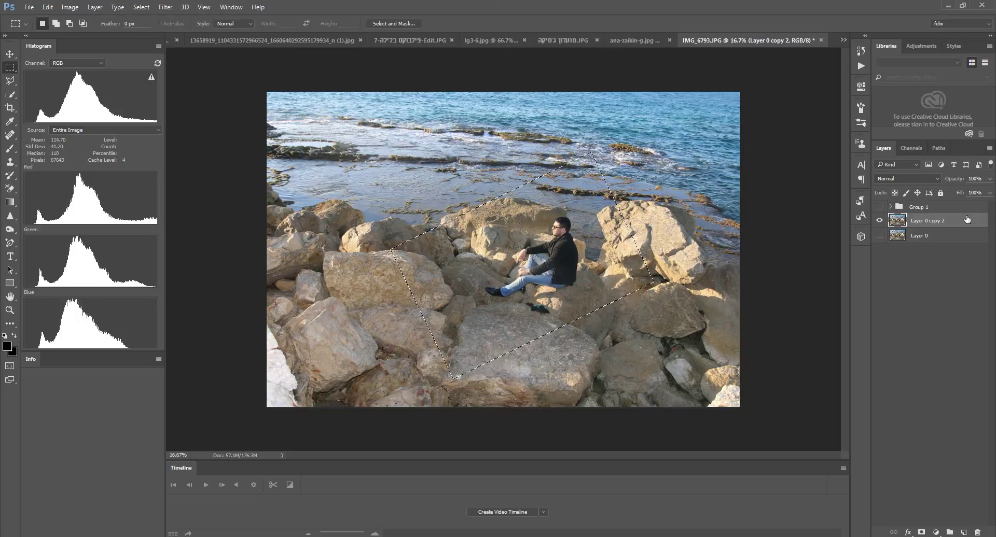
pyautogui.doubleClick(967, 220)
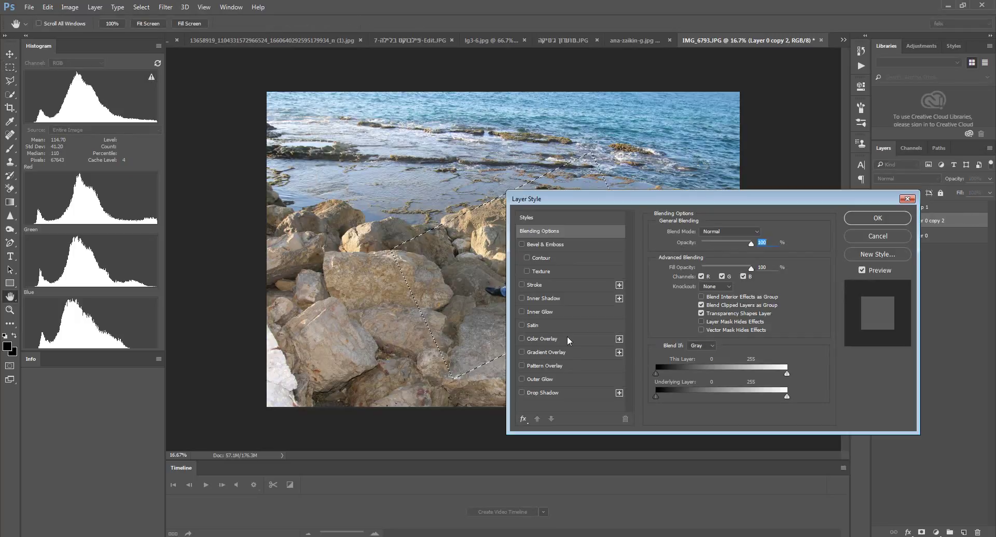
pyautogui.click(876, 219)
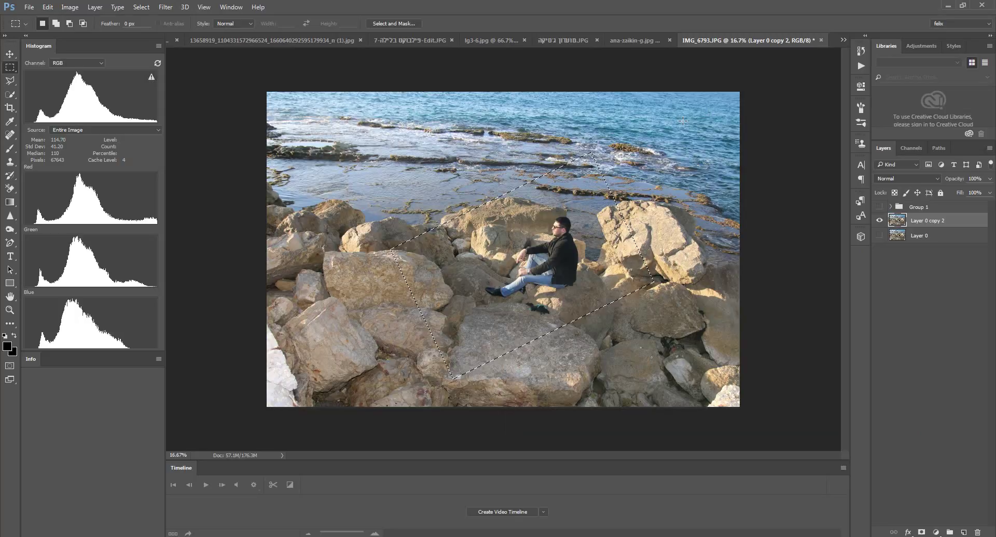
pyautogui.hotkey('ctrl', 'j')
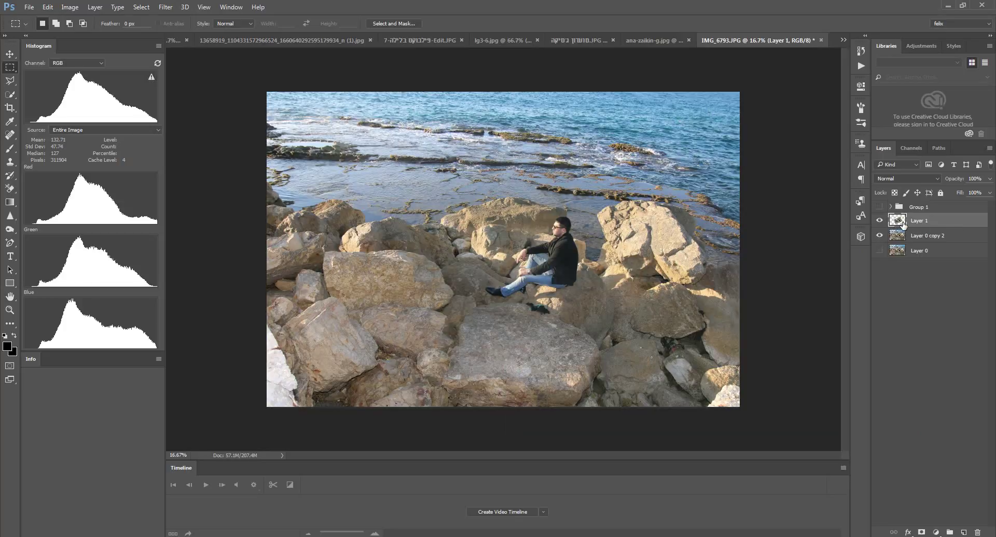
# Enable white Stroke and Drop Shadow effects on Layer 1
pyautogui.click(879, 235)
pyautogui.doubleClick(969, 224)
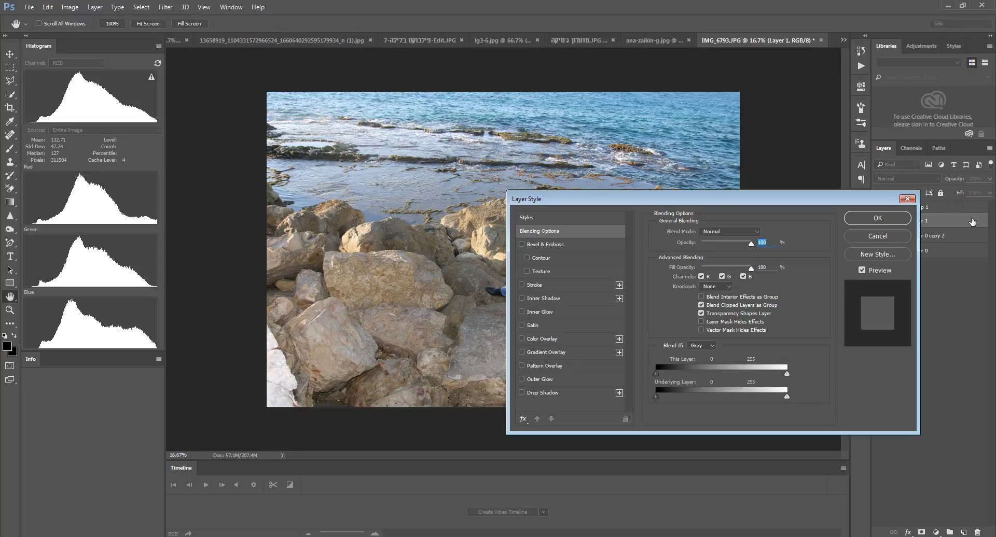
pyautogui.click(521, 285)
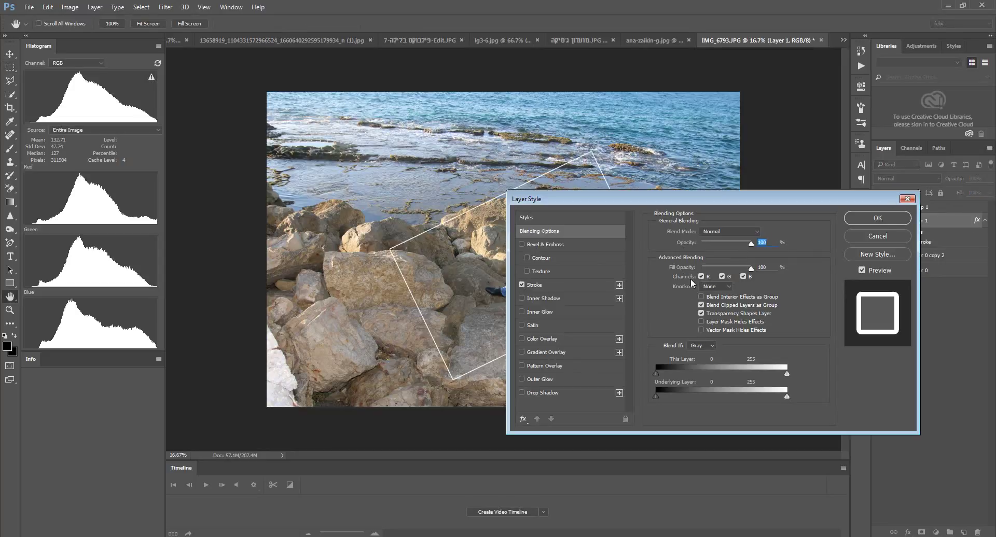
pyautogui.click(521, 393)
pyautogui.click(551, 392)
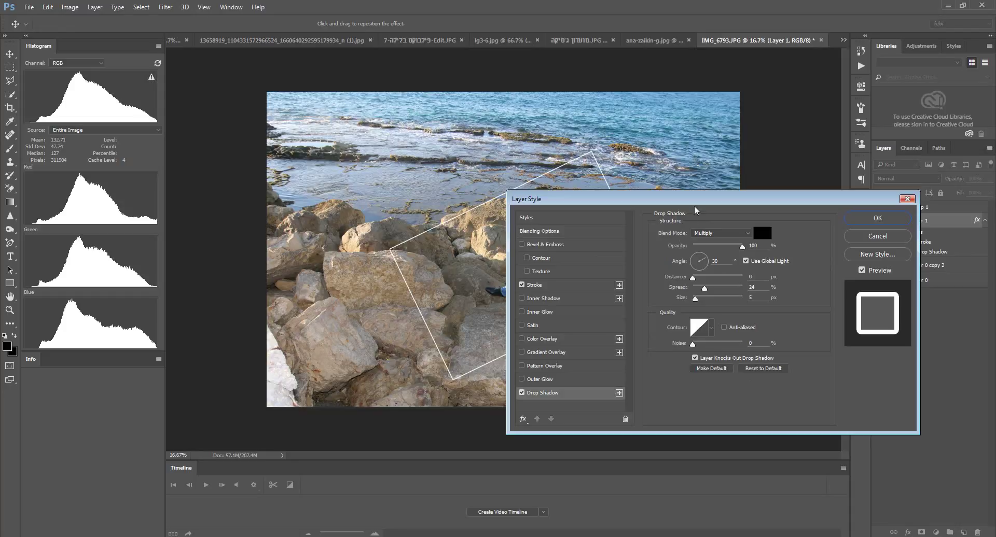
# Set the drop shadow to distance 50, spread 29, size 142 and apply it
pyautogui.moveTo(701, 202); pyautogui.dragTo(811, 229)
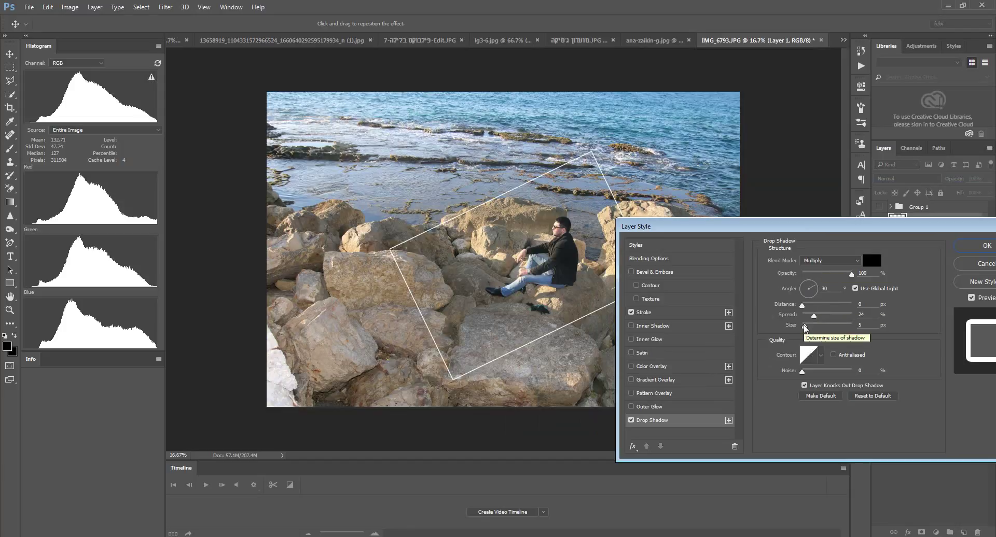
pyautogui.moveTo(804, 326)
pyautogui.mouseDown()
pyautogui.moveTo(833, 319)
pyautogui.moveTo(817, 316)
pyautogui.mouseUp()
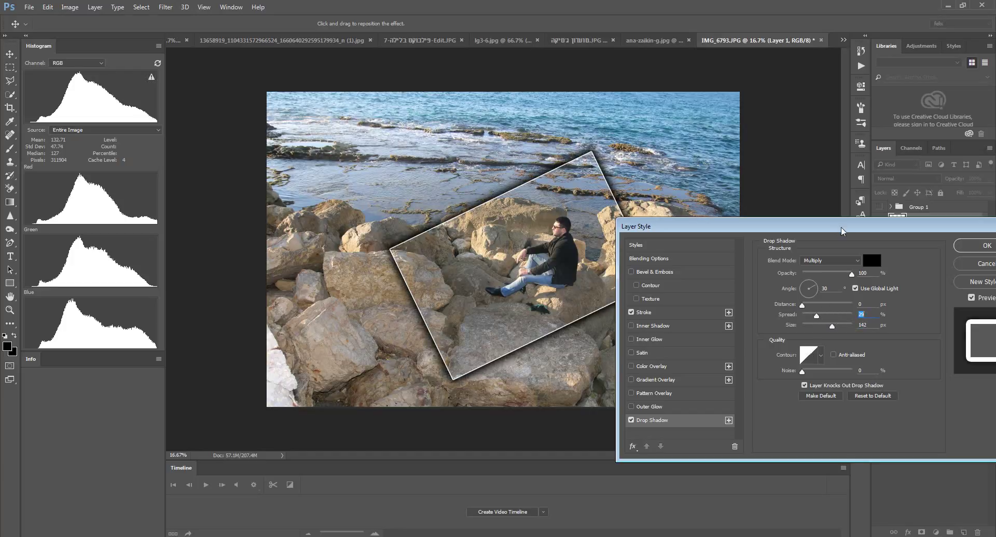
pyautogui.moveTo(841, 229); pyautogui.dragTo(785, 237)
pyautogui.moveTo(747, 315)
pyautogui.mouseDown()
pyautogui.moveTo(777, 308)
pyautogui.moveTo(762, 311)
pyautogui.mouseUp()
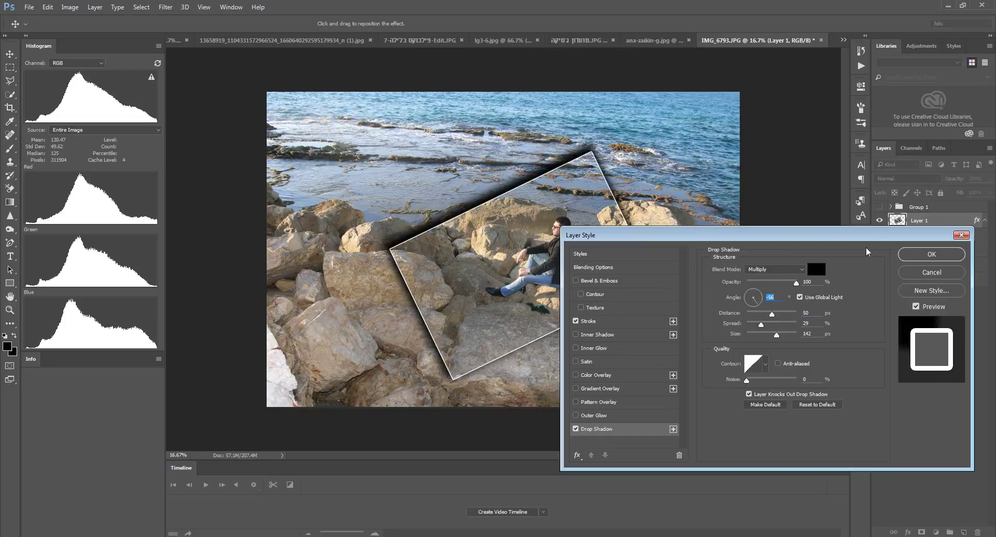
pyautogui.click(931, 254)
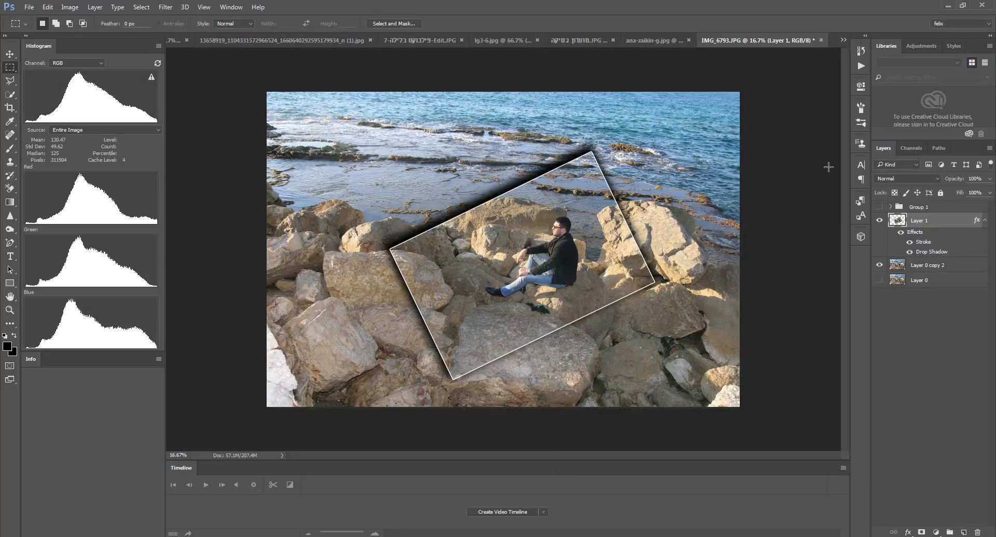
# Reopen Layer 1's layer style and close it without changes
pyautogui.doubleClick(965, 222)
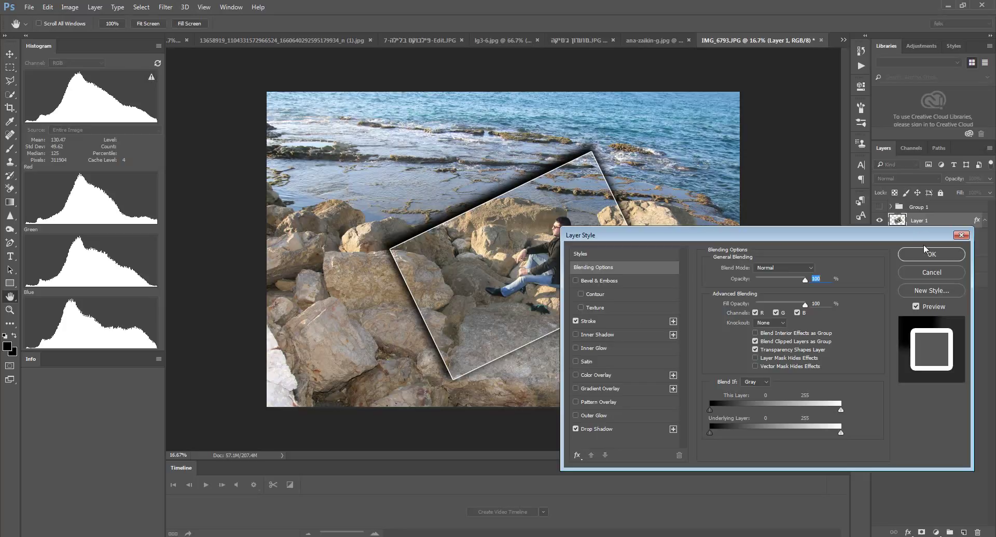
pyautogui.click(932, 270)
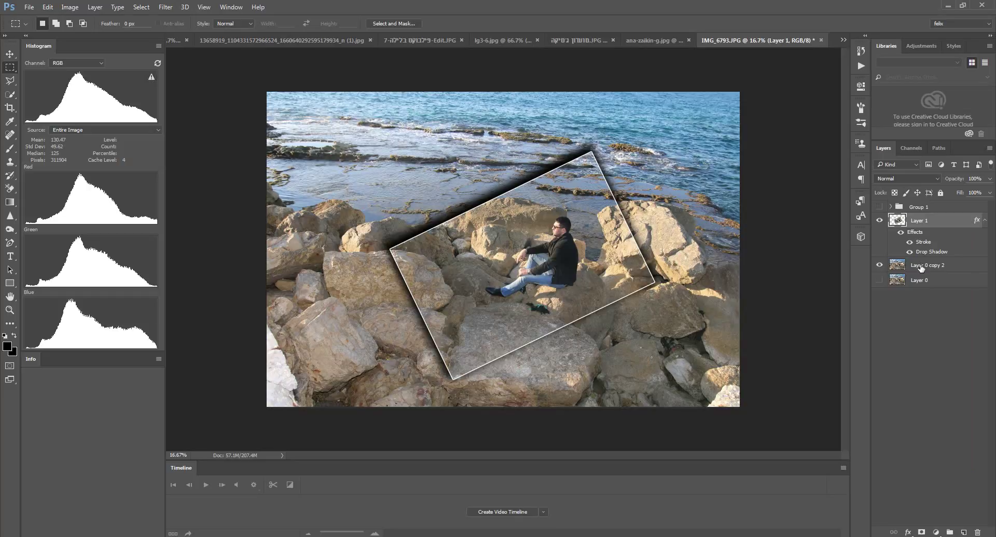
pyautogui.click(921, 267)
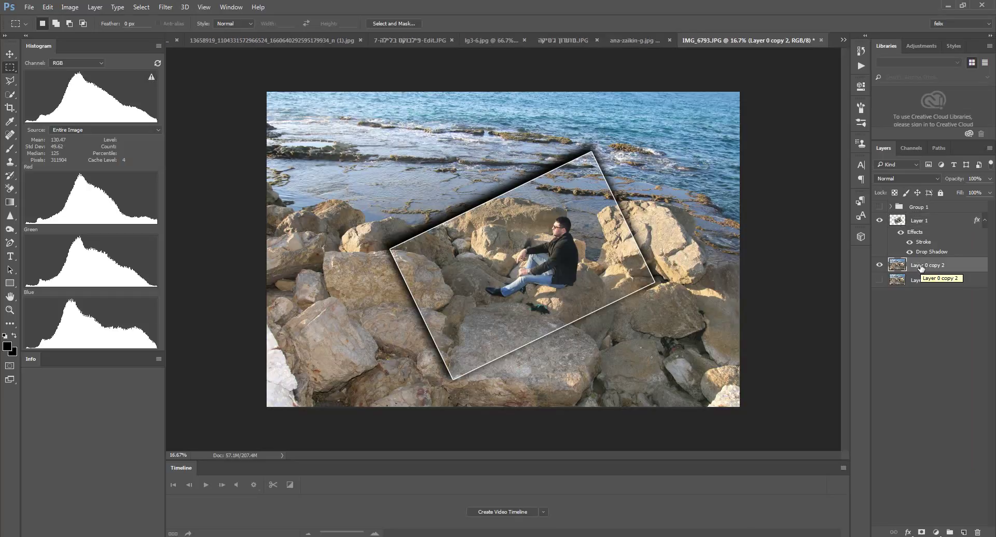
# Add a Black & White adjustment layer over Layer 0 copy 2, discarding a stray mask
pyautogui.click(922, 532)
pyautogui.hotkey('ctrl', 'z')
pyautogui.click(933, 533)
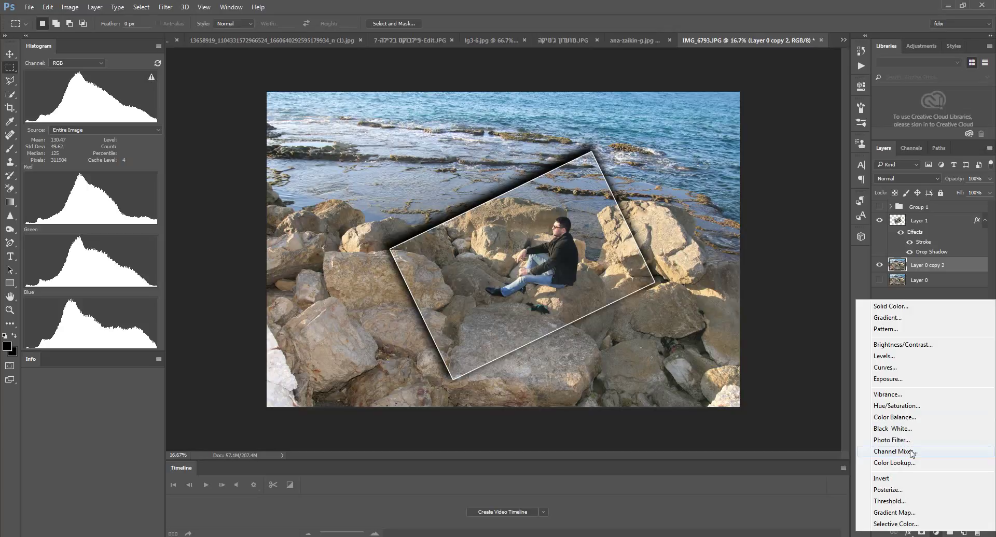
pyautogui.click(903, 429)
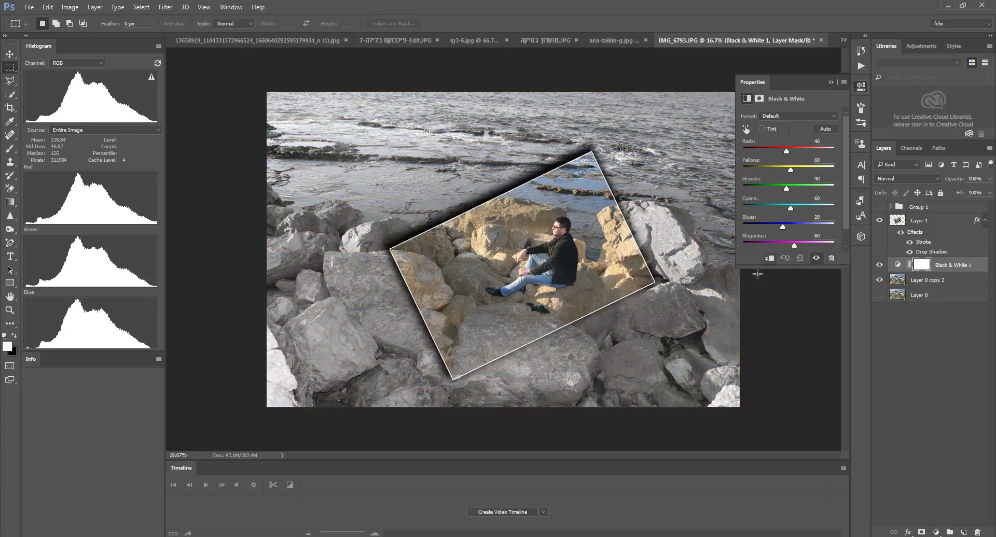
pyautogui.click(830, 82)
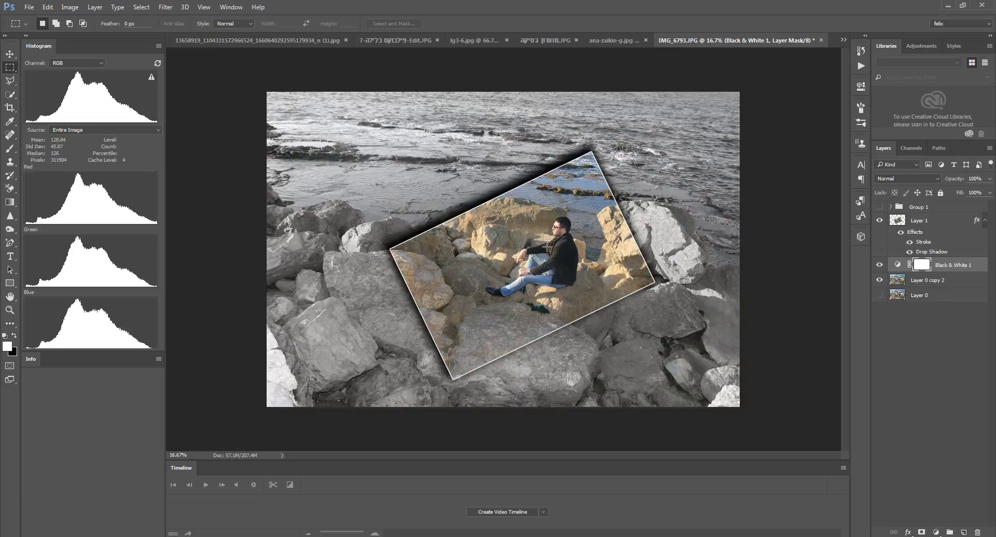
pyautogui.click(902, 221)
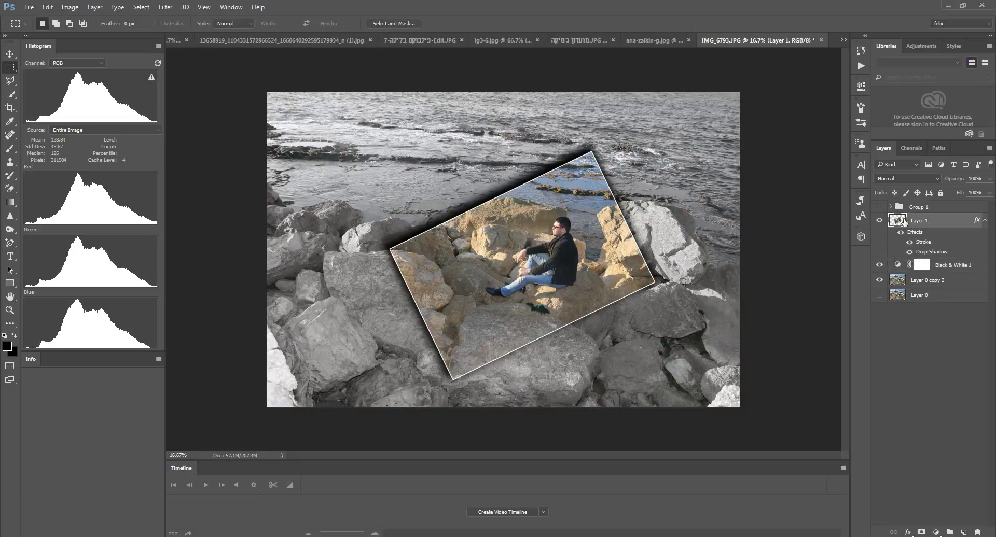
pyautogui.hotkey('ctrl', 't')
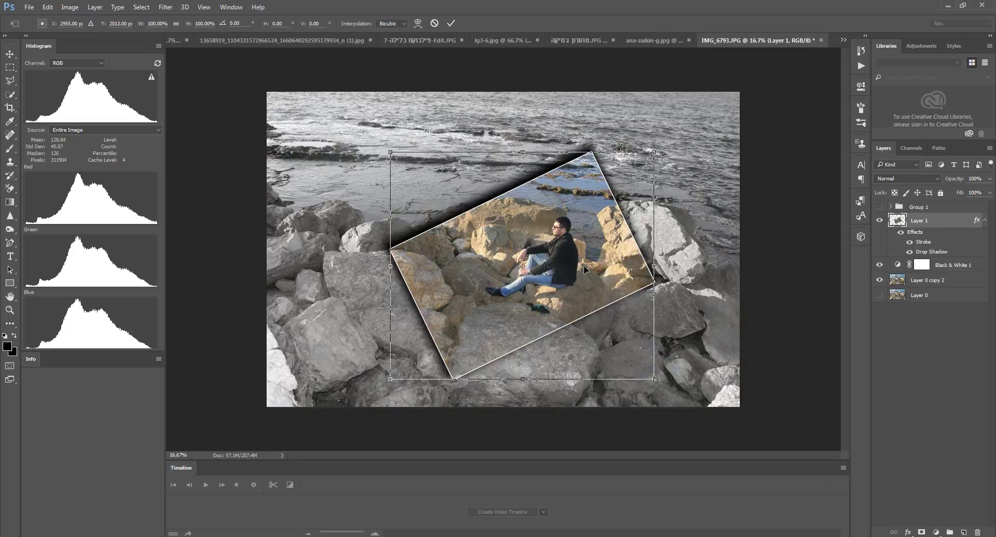
pyautogui.rightClick(593, 251)
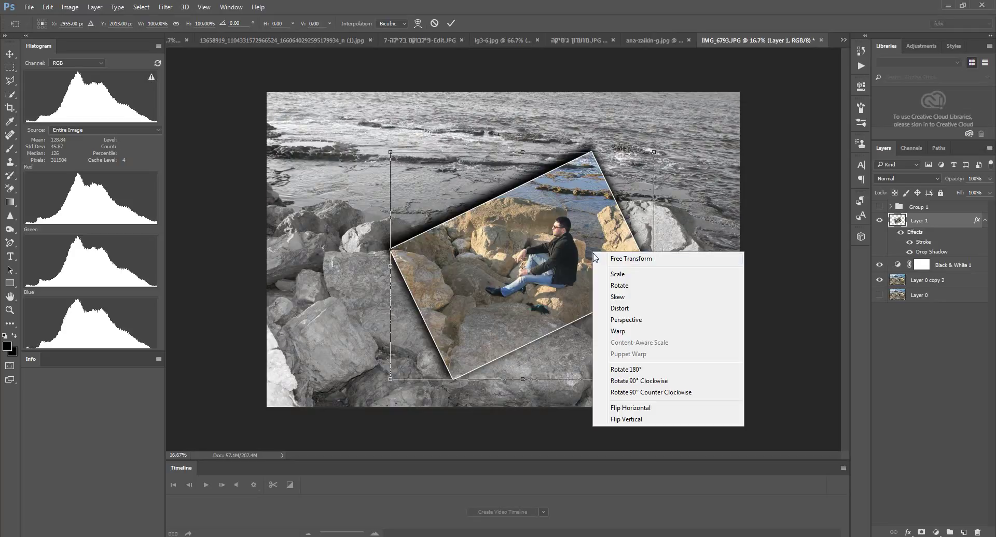
pyautogui.click(618, 331)
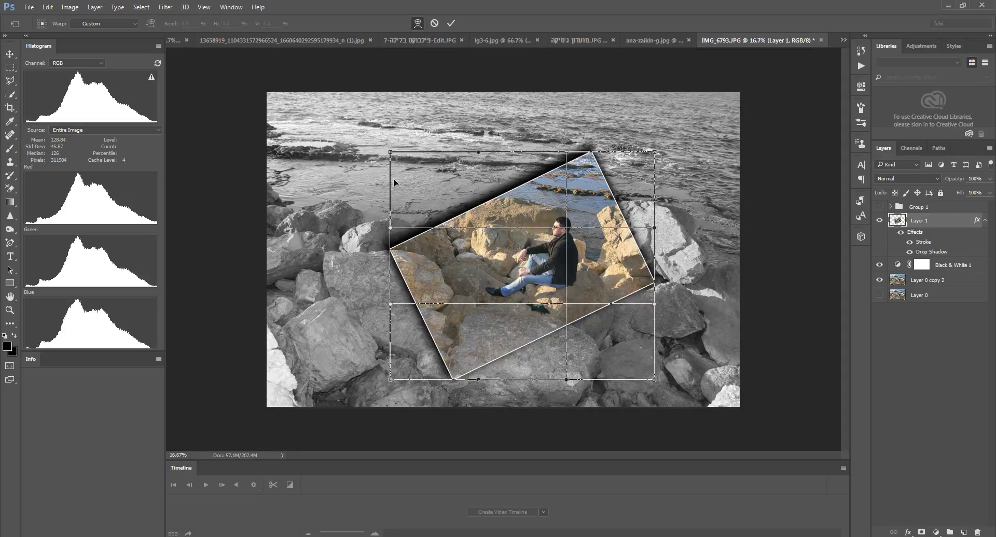
pyautogui.moveTo(390, 152); pyautogui.dragTo(459, 154)
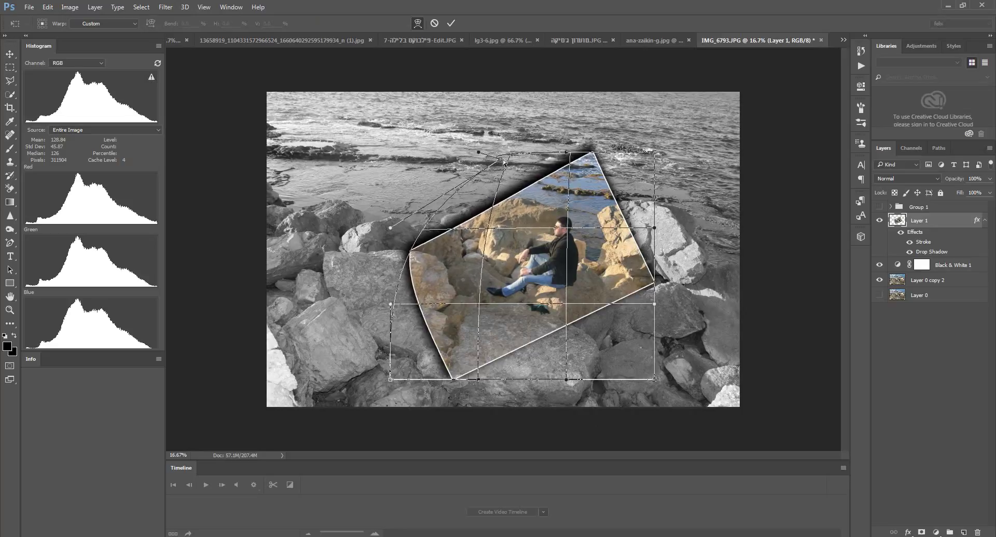
pyautogui.moveTo(460, 157)
pyautogui.mouseDown()
pyautogui.moveTo(533, 205)
pyautogui.moveTo(503, 253)
pyautogui.mouseUp()
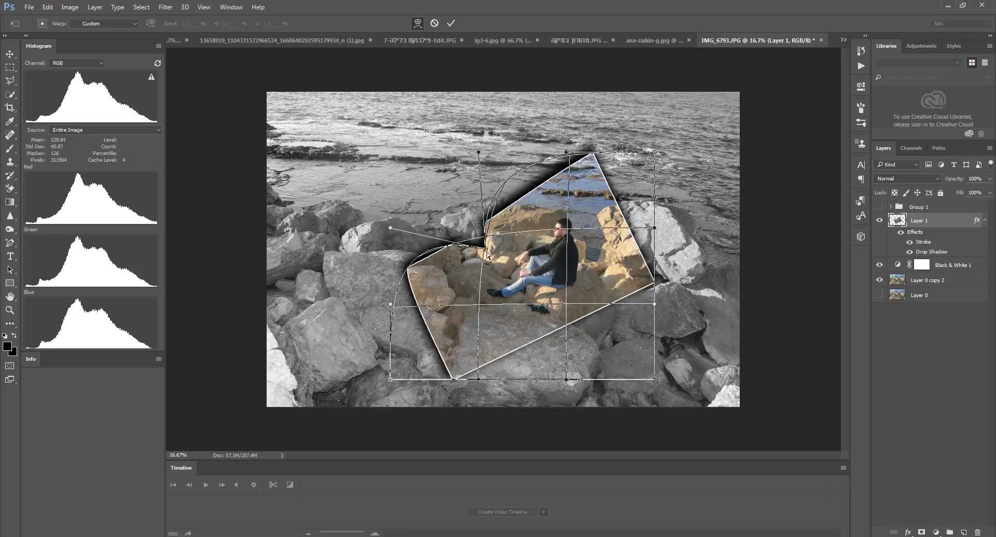
pyautogui.moveTo(505, 258); pyautogui.dragTo(518, 254)
pyautogui.moveTo(390, 226)
pyautogui.mouseDown()
pyautogui.moveTo(414, 252)
pyautogui.moveTo(396, 237)
pyautogui.mouseUp()
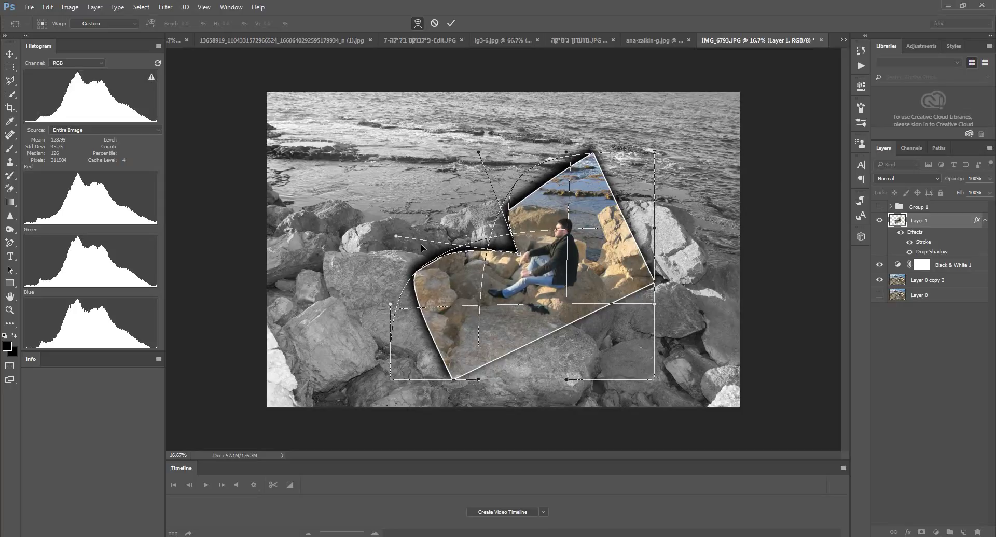
pyautogui.click(451, 23)
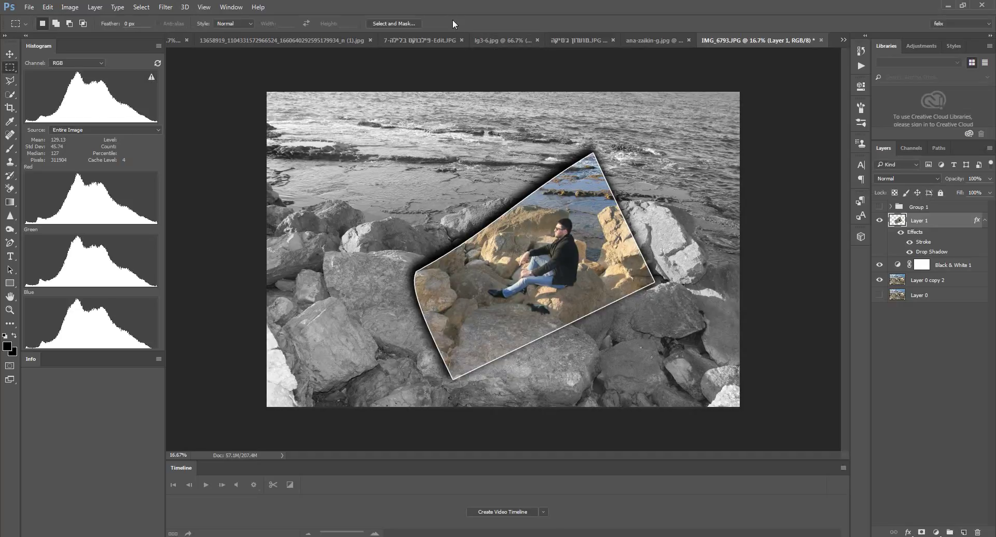
pyautogui.hotkey('ctrl', 'z')
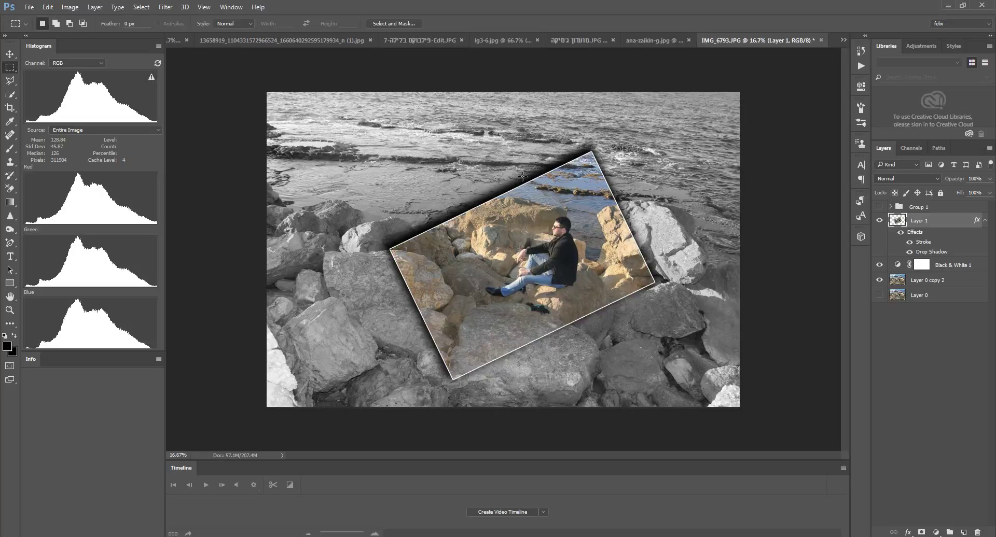
pyautogui.hotkey('ctrl', 't')
pyautogui.rightClick(613, 262)
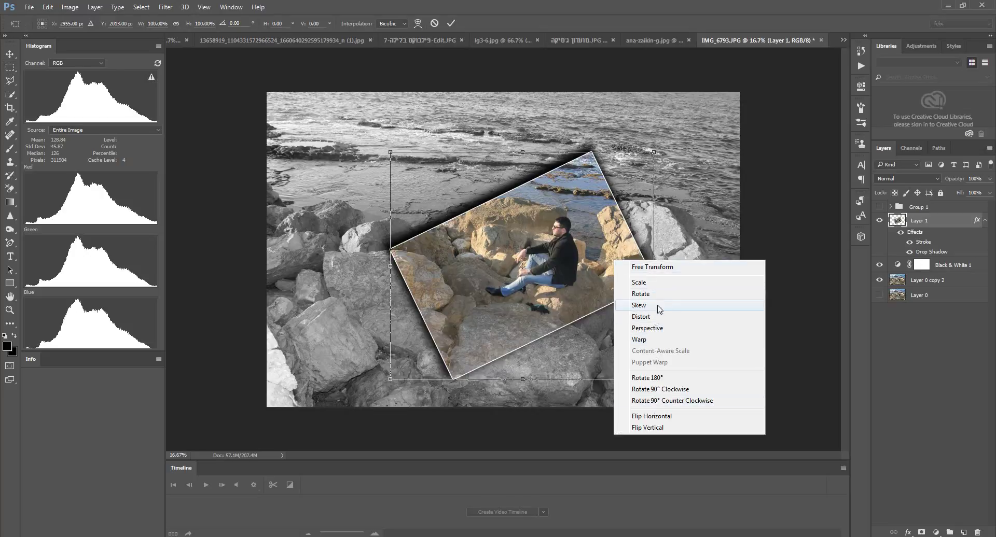
pyautogui.click(656, 340)
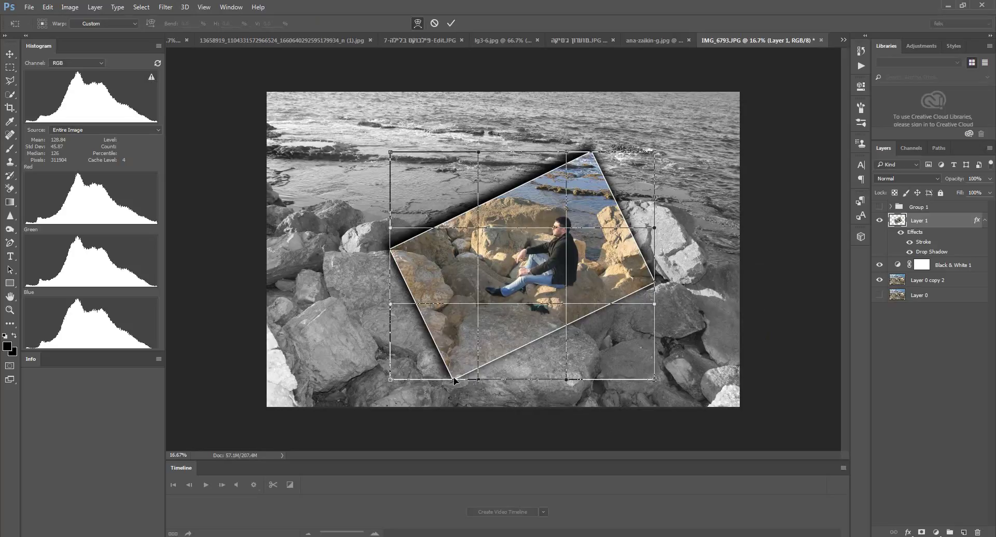
pyautogui.moveTo(454, 379)
pyautogui.mouseDown()
pyautogui.moveTo(458, 326)
pyautogui.moveTo(444, 383)
pyautogui.moveTo(449, 377)
pyautogui.mouseUp()
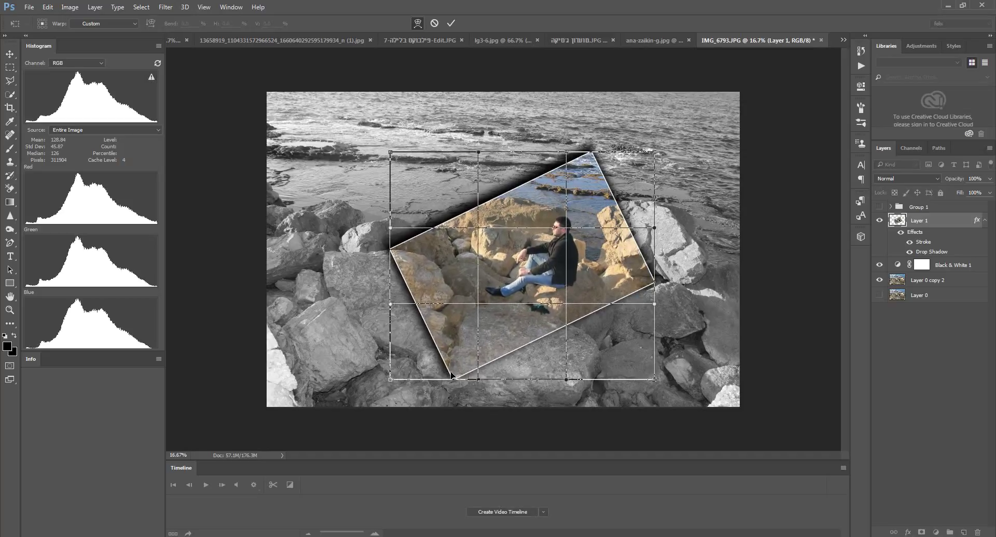
pyautogui.moveTo(390, 382)
pyautogui.mouseDown()
pyautogui.moveTo(428, 293)
pyautogui.moveTo(491, 207)
pyautogui.mouseUp()
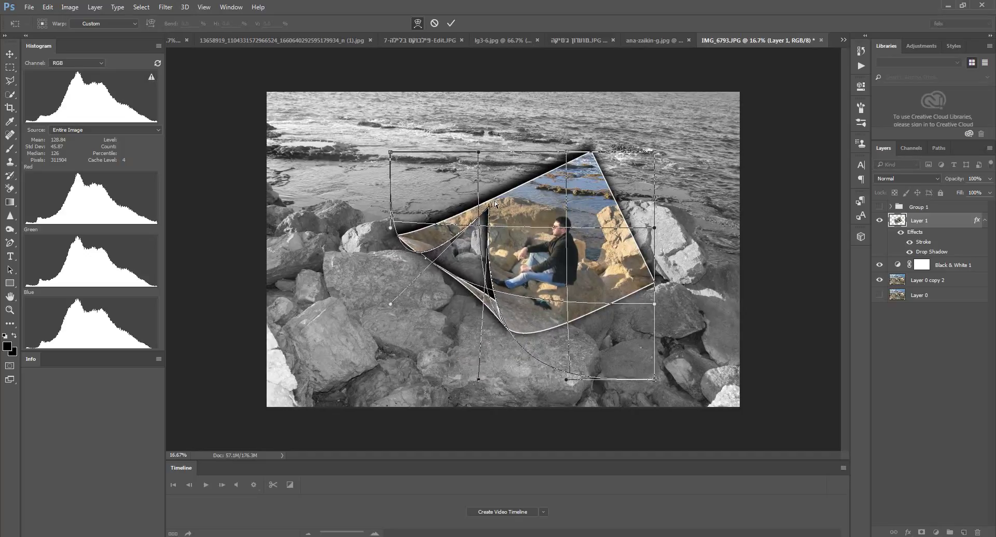
pyautogui.moveTo(492, 207); pyautogui.dragTo(495, 209)
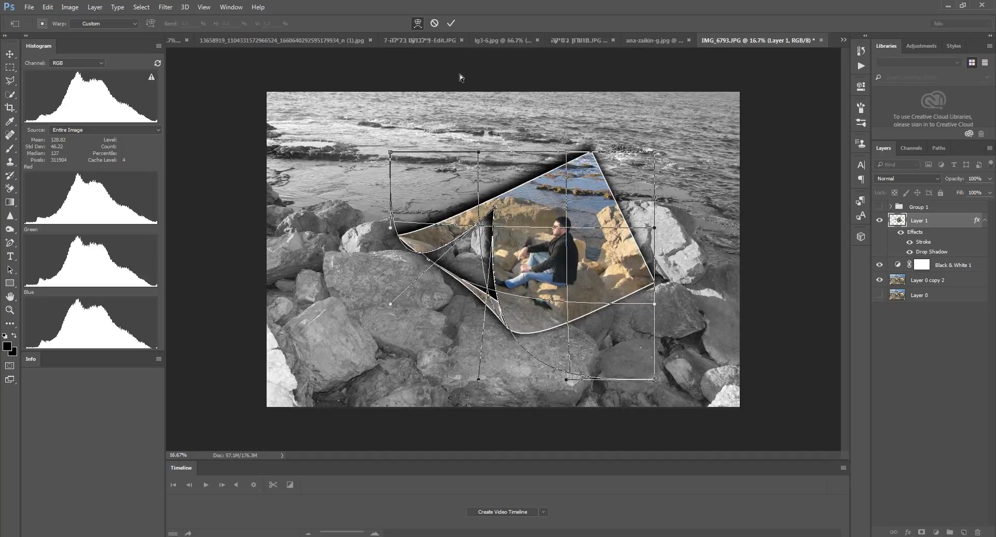
pyautogui.click(451, 23)
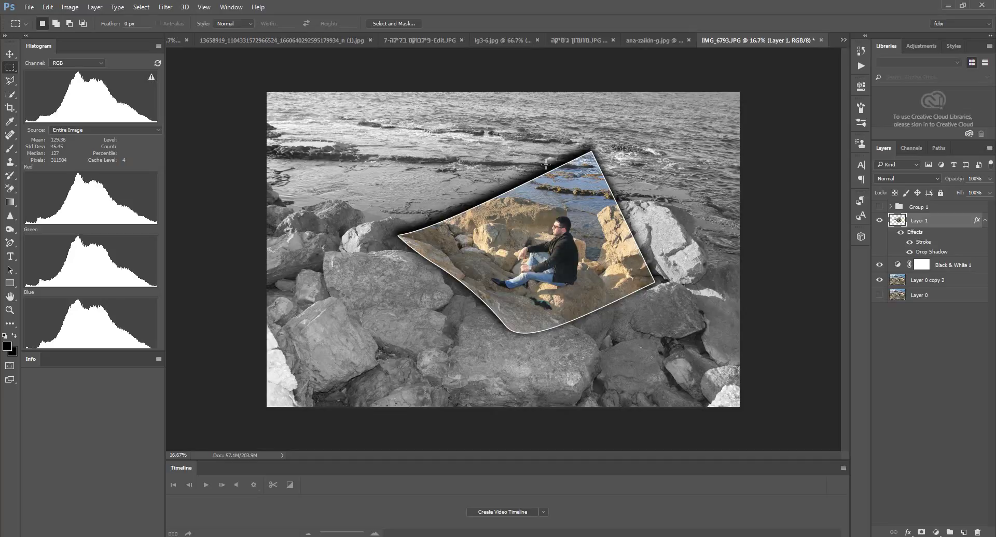
pyautogui.hotkey('ctrl', 'z')
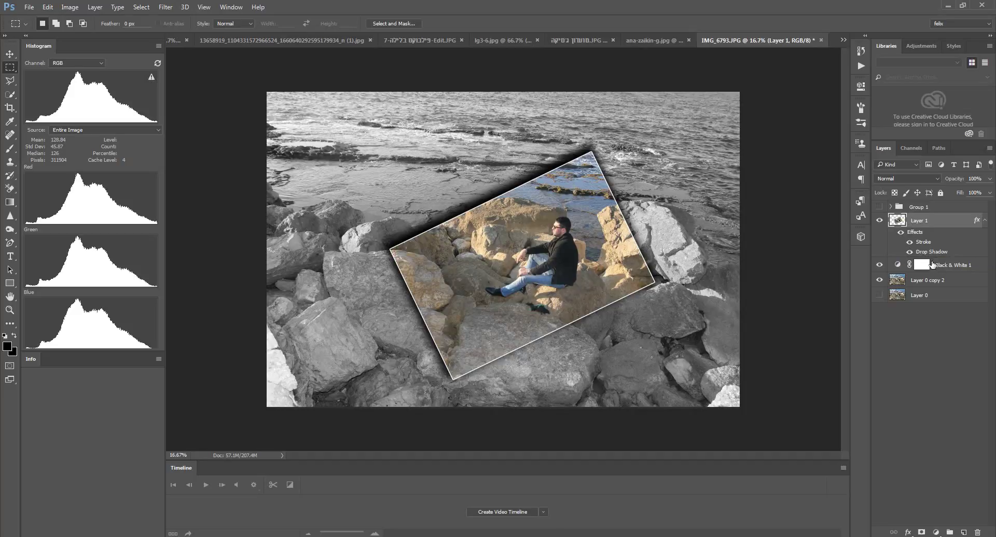
# Group Layer 1 through Layer 0 copy 2 into hidden Group 2, and duplicate Layer 0 as Layer 0 copy 3
pyautogui.keyDown('shift'); pyautogui.click(924, 282); pyautogui.keyUp('shift')
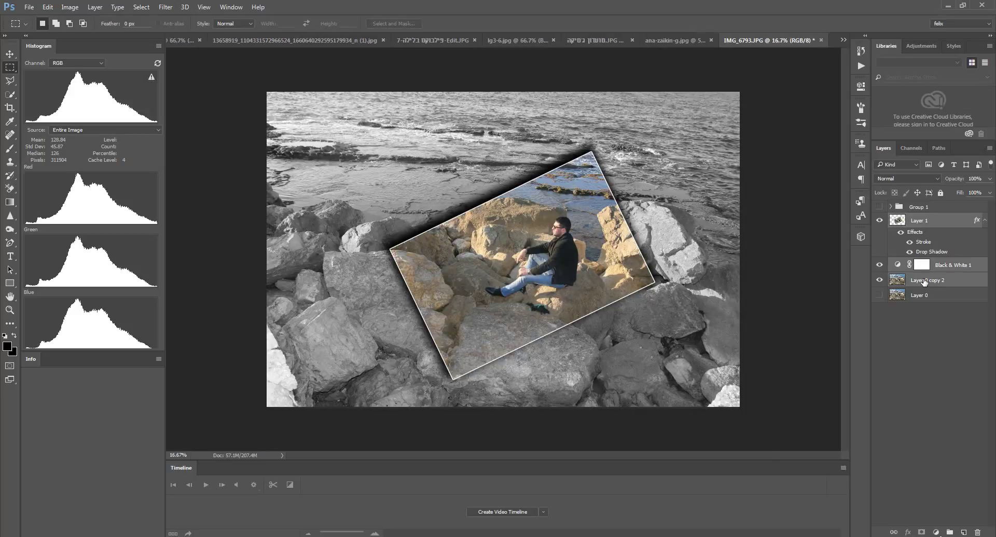
pyautogui.moveTo(937, 220)
pyautogui.mouseDown()
pyautogui.moveTo(919, 435)
pyautogui.moveTo(966, 532)
pyautogui.moveTo(953, 532)
pyautogui.mouseUp()
pyautogui.click(879, 219)
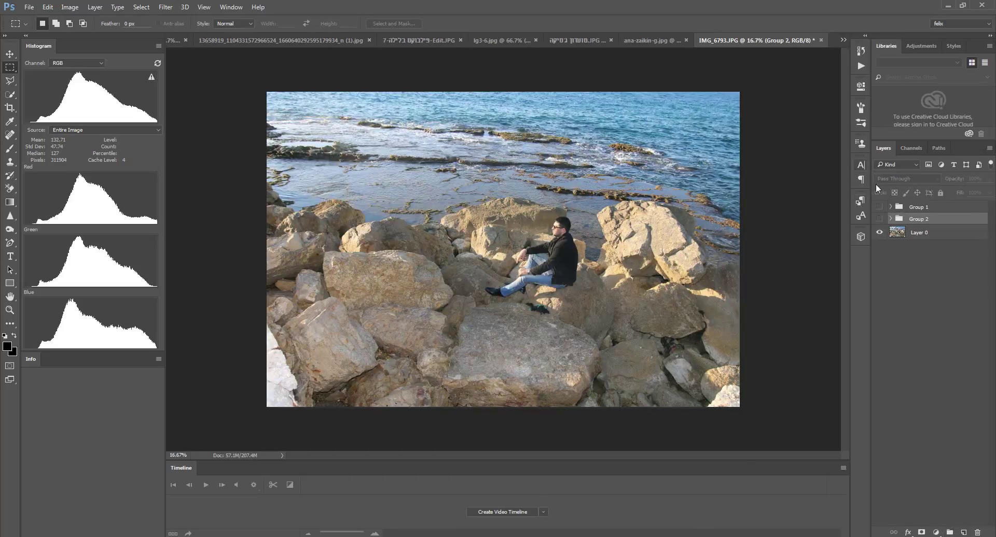
pyautogui.moveTo(975, 235); pyautogui.dragTo(965, 532)
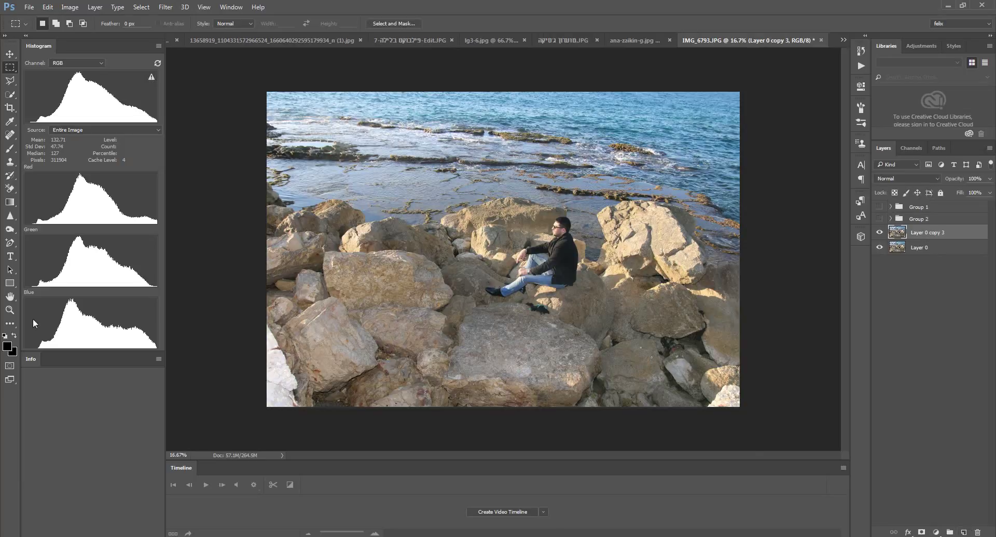
pyautogui.click(10, 283)
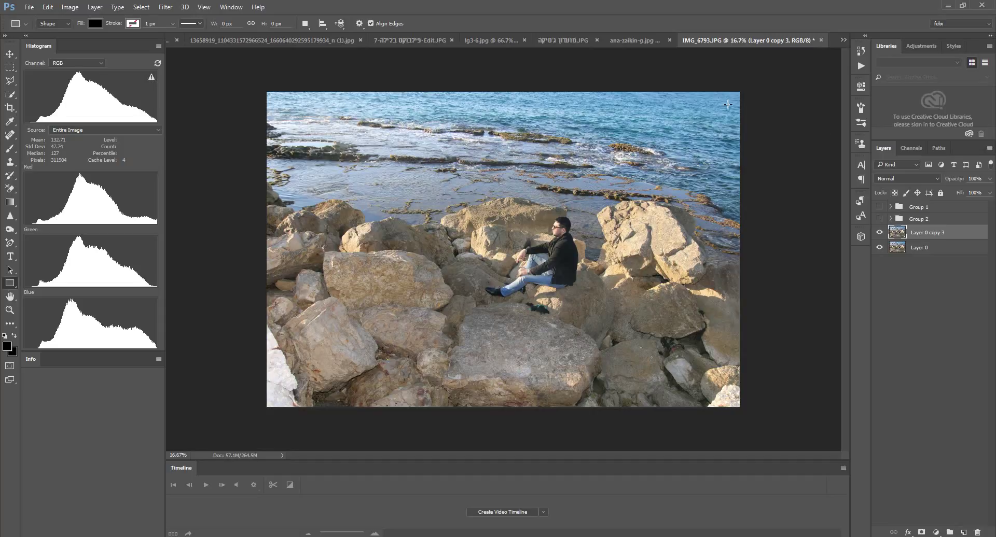
# Draw a narrow black 318 × 3414 px strip near the photo's right edge, with Properties collapsed
pyautogui.moveTo(728, 104); pyautogui.dragTo(695, 399)
pyautogui.moveTo(694, 399); pyautogui.dragTo(700, 399)
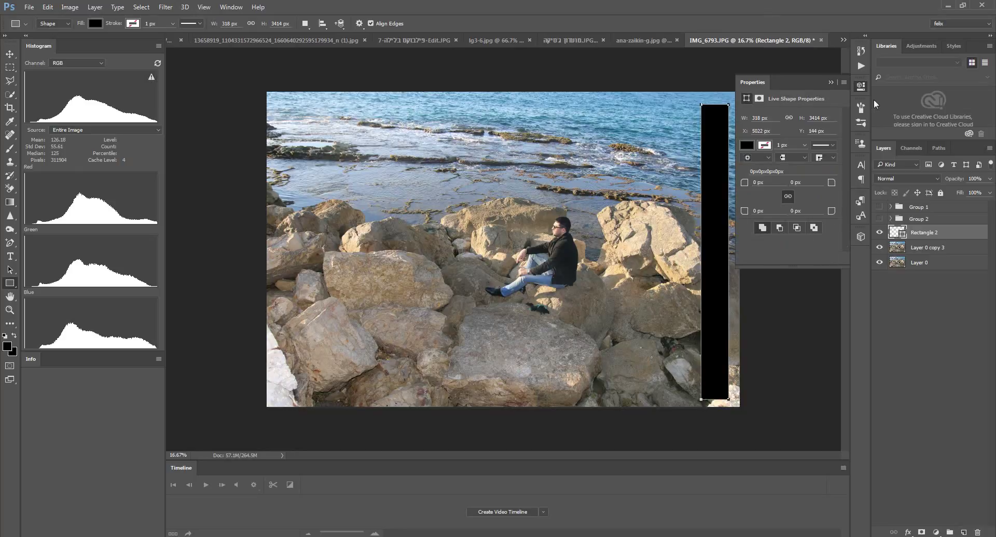
pyautogui.click(830, 82)
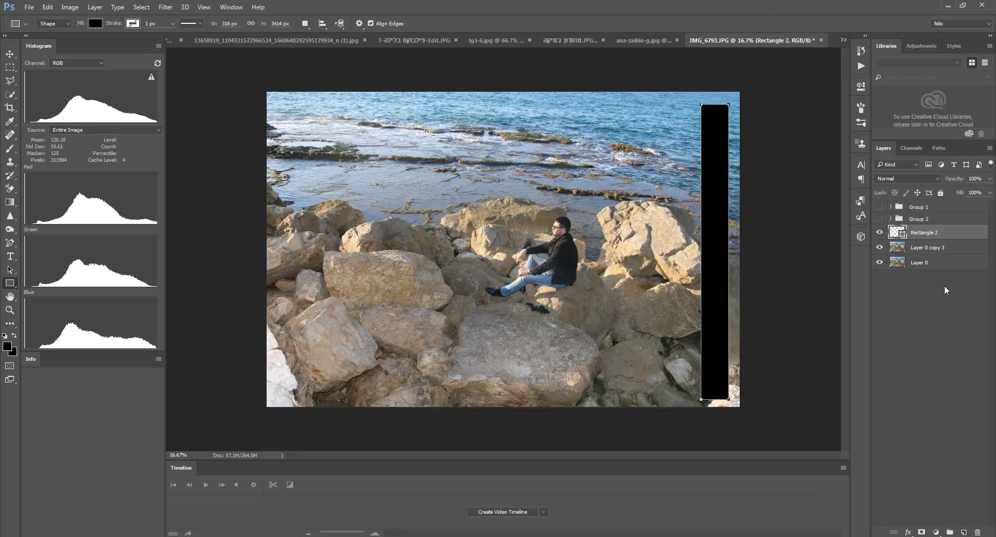
pyautogui.doubleClick(963, 231)
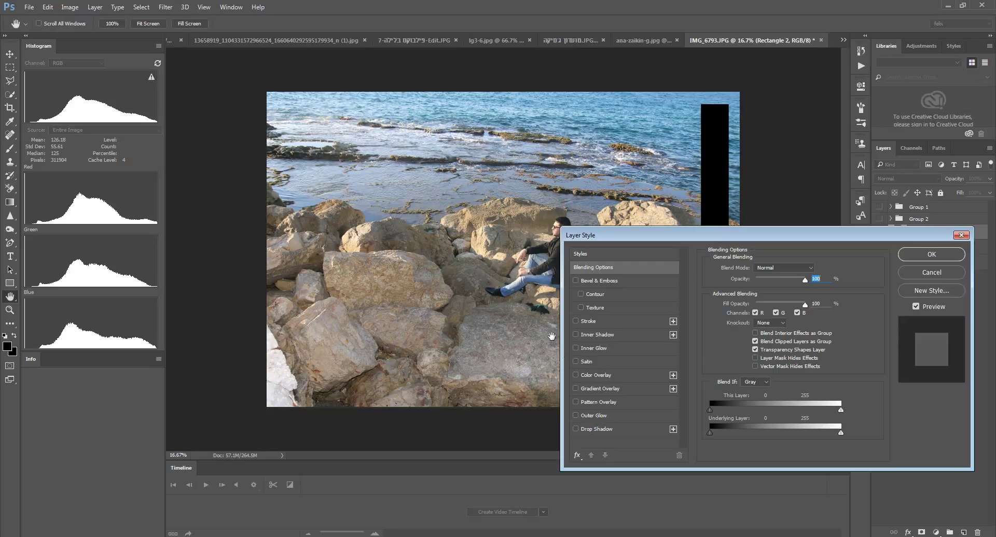
# Give Rectangle 2 a white stroke, Deep knockout and 0% fill opacity
pyautogui.click(575, 321)
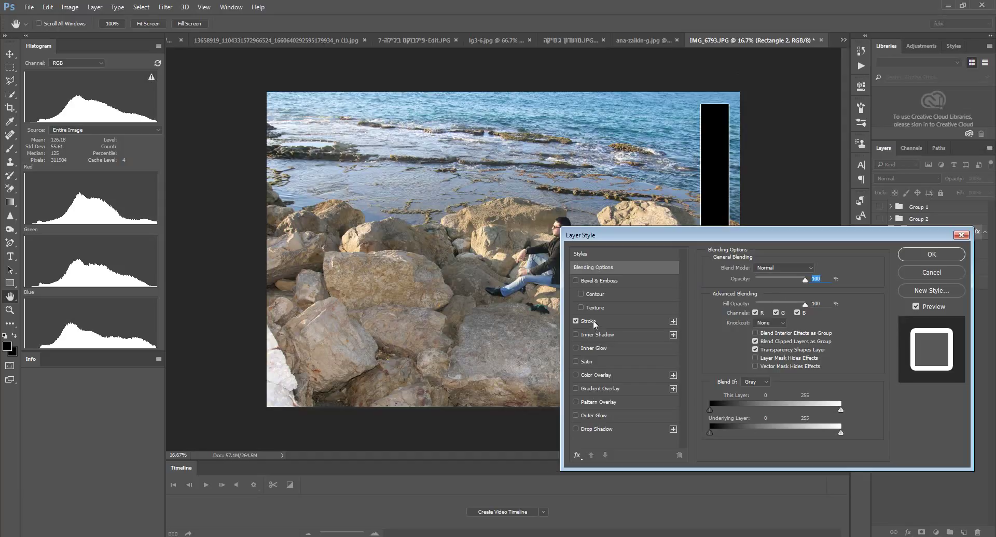
pyautogui.click(782, 319)
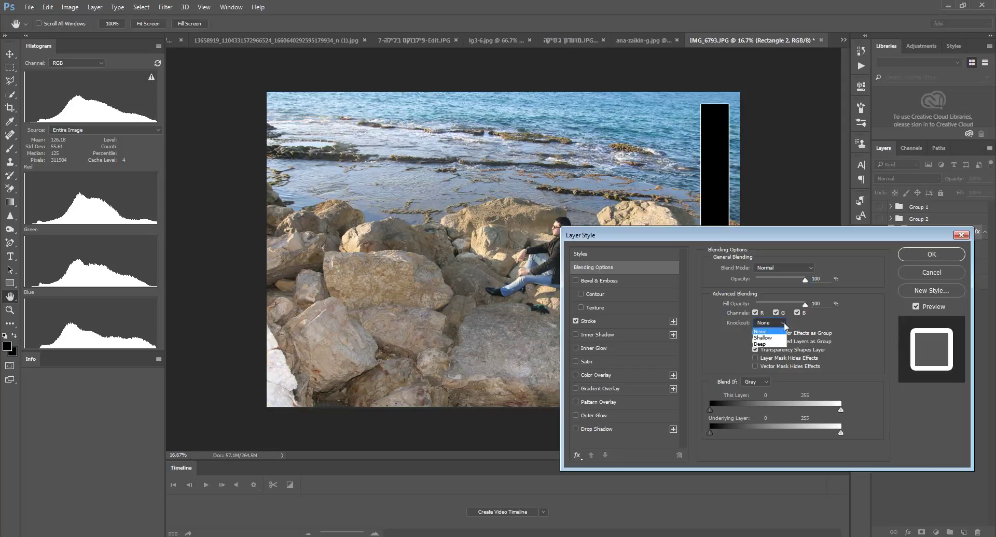
pyautogui.click(777, 347)
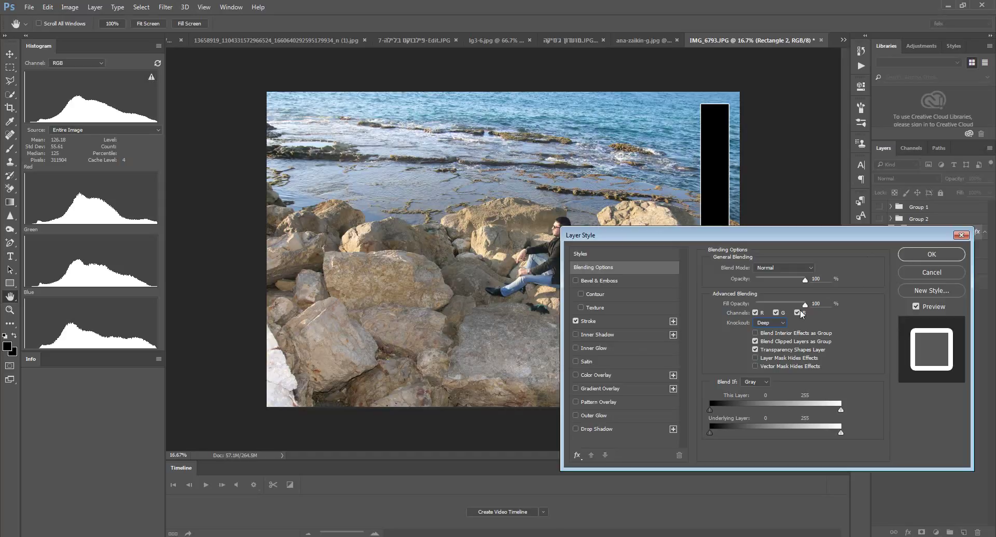
pyautogui.moveTo(804, 303); pyautogui.dragTo(753, 304)
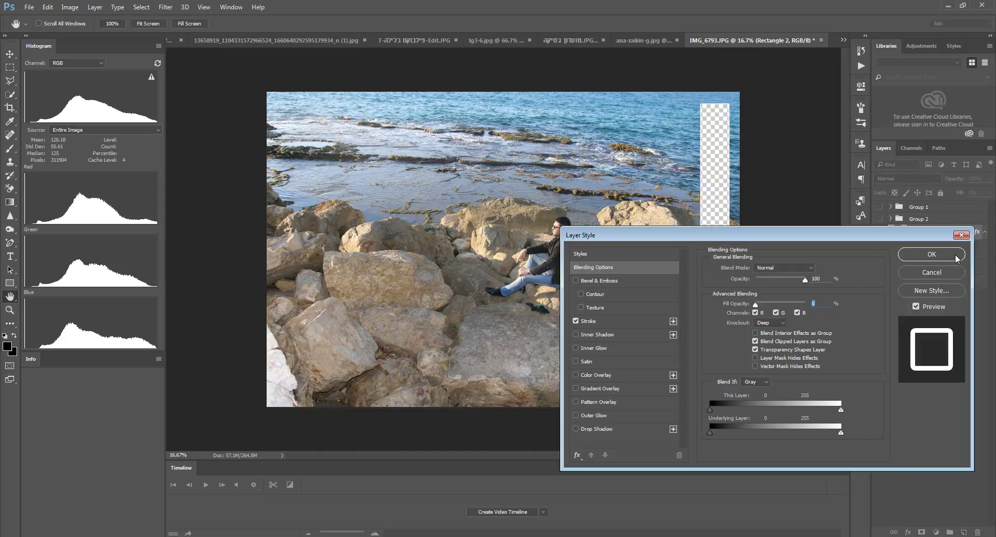
pyautogui.click(931, 254)
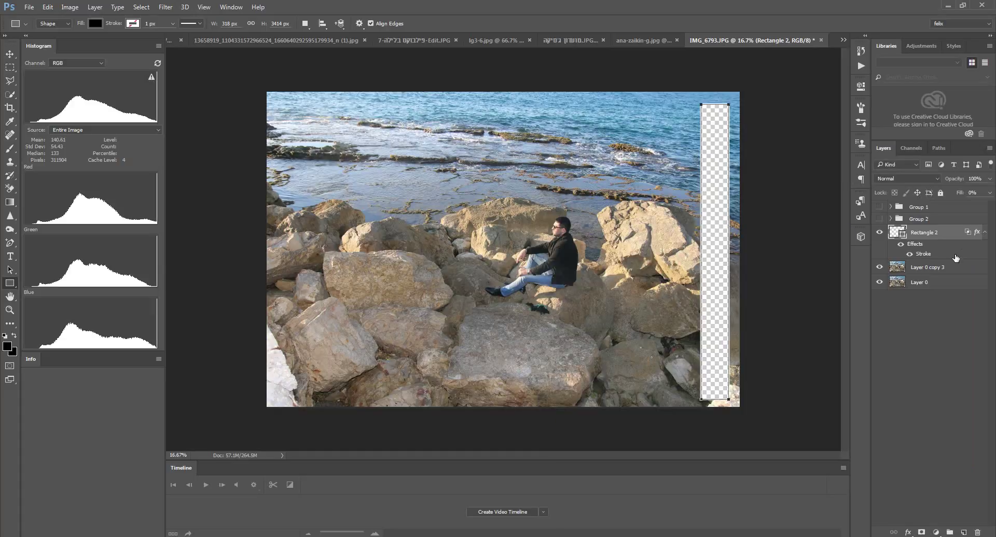
# Convert Layer 0 into the Background layer with Layer > New > Background from Layer
pyautogui.click(943, 283)
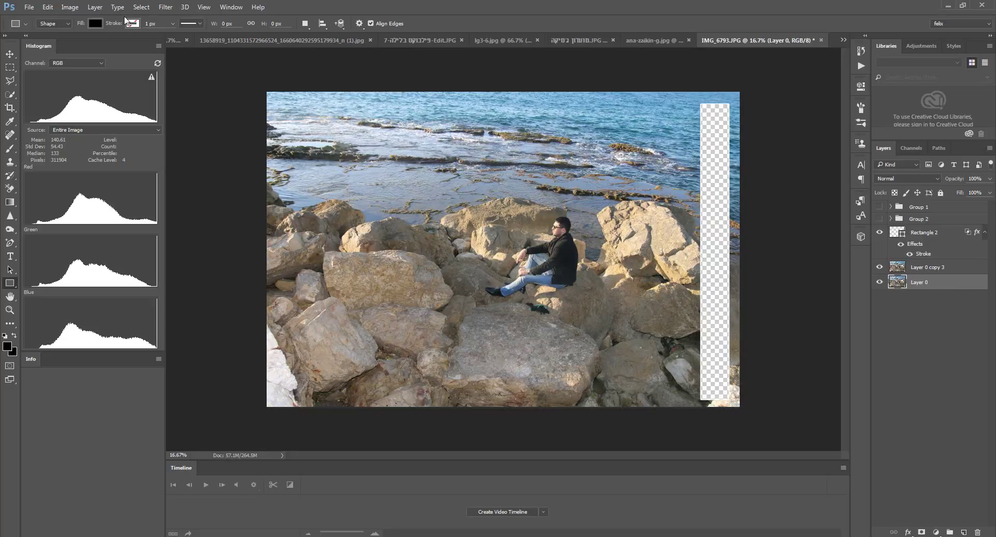
pyautogui.click(95, 7)
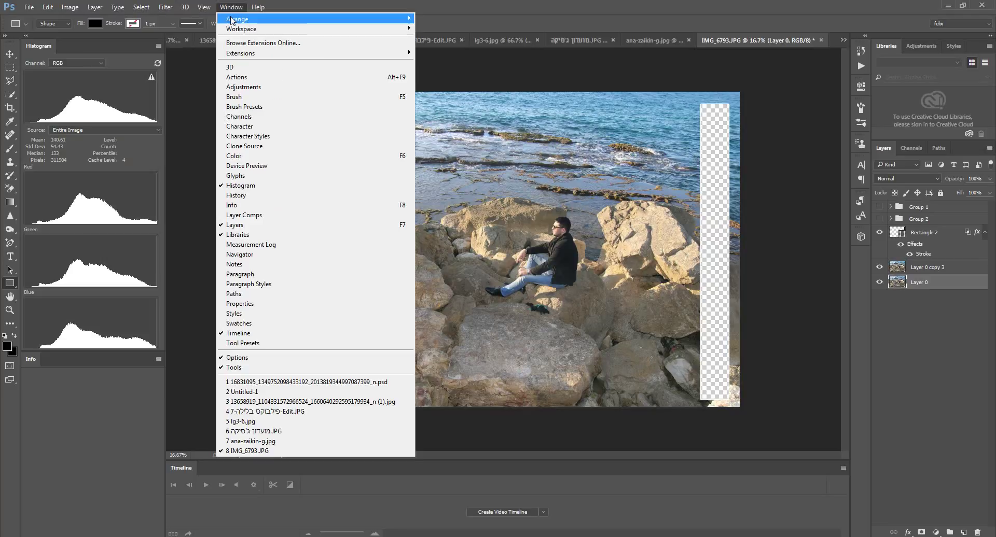
pyautogui.moveTo(101, 17)
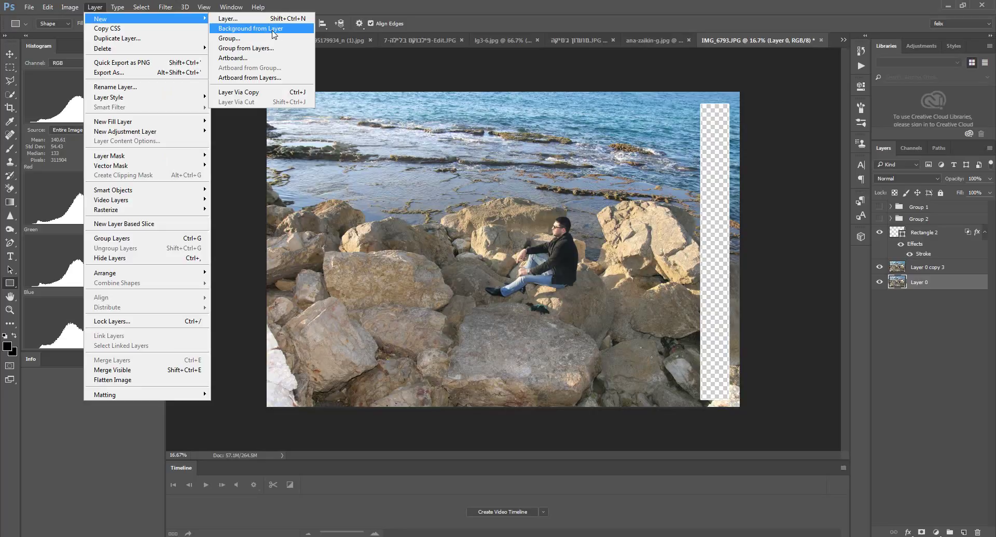
pyautogui.click(274, 29)
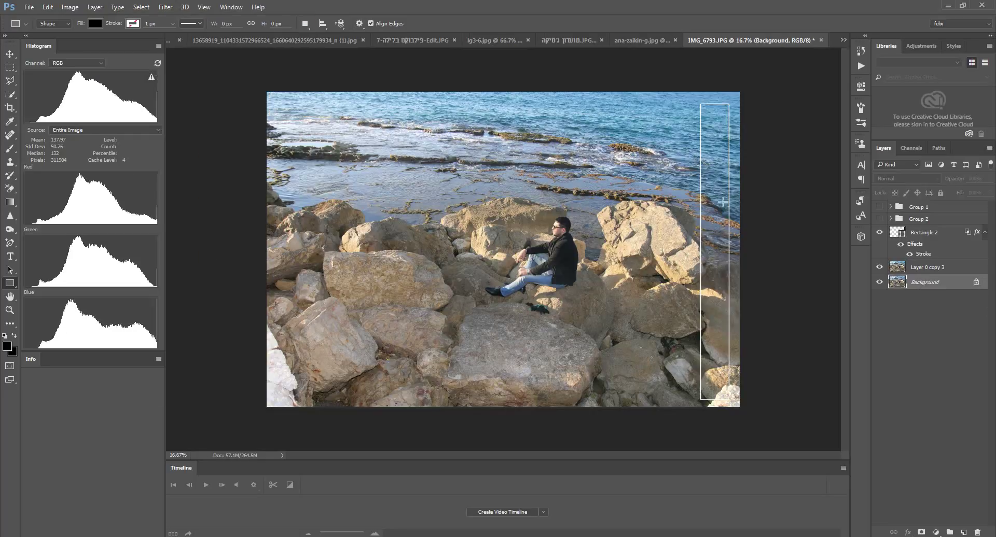
# Toggle layer visibility to check the knockout, leaving Layer 0 copy 3 hidden
pyautogui.click(879, 268)
pyautogui.click(879, 283)
pyautogui.click(879, 283)
pyautogui.click(879, 268)
pyautogui.click(880, 268)
pyautogui.click(880, 233)
pyautogui.click(880, 267)
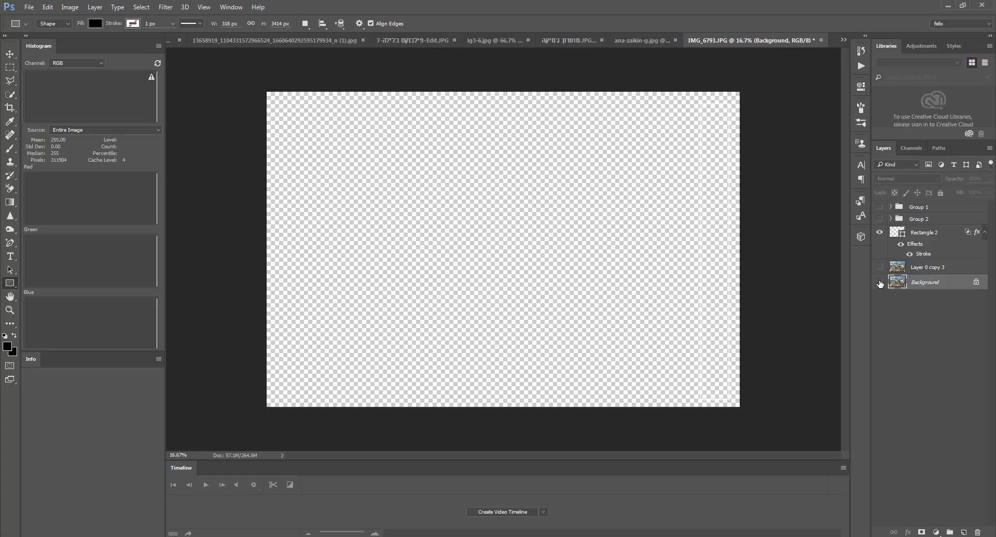
pyautogui.click(879, 282)
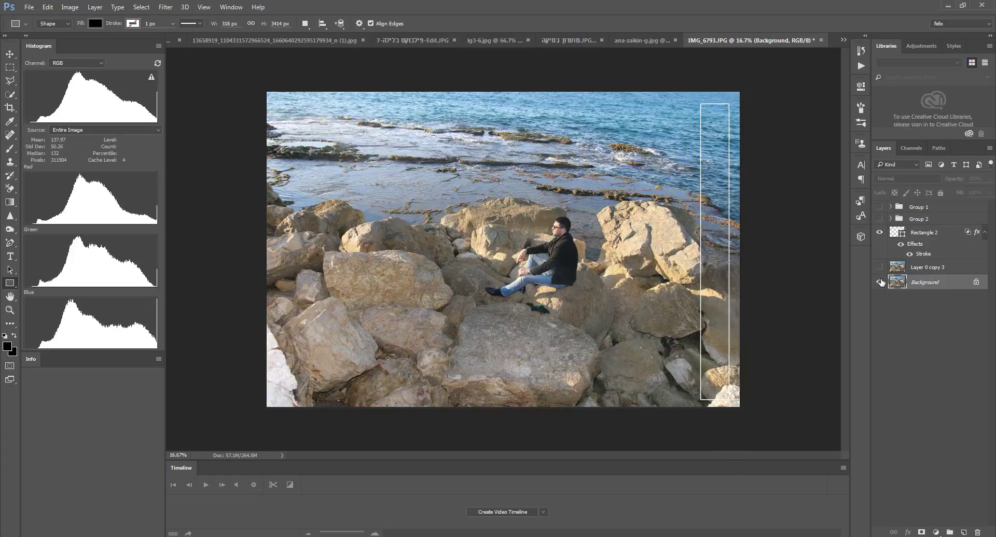
pyautogui.doubleClick(951, 235)
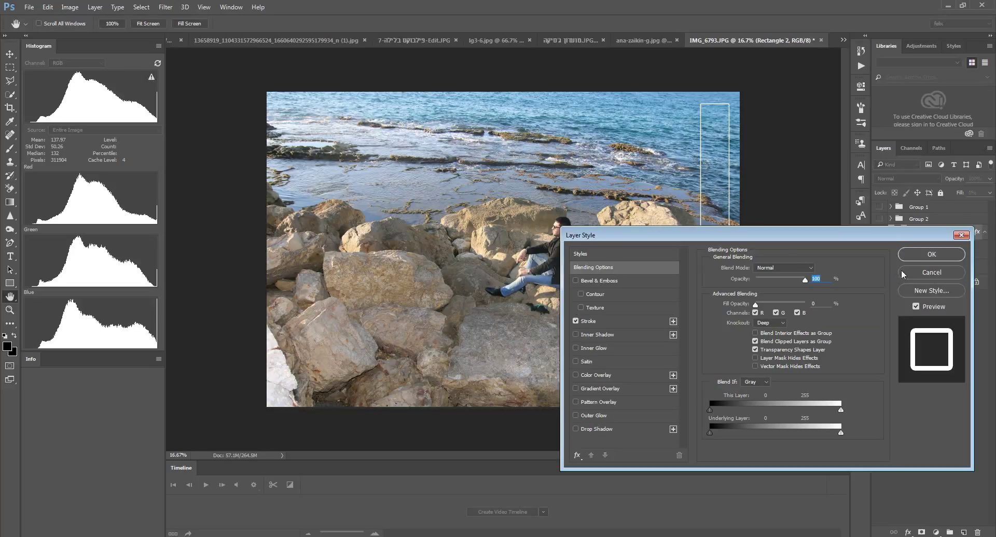
# Set Rectangle 2's fill opacity to 0% and apply the layer style
pyautogui.moveTo(755, 305); pyautogui.dragTo(808, 304)
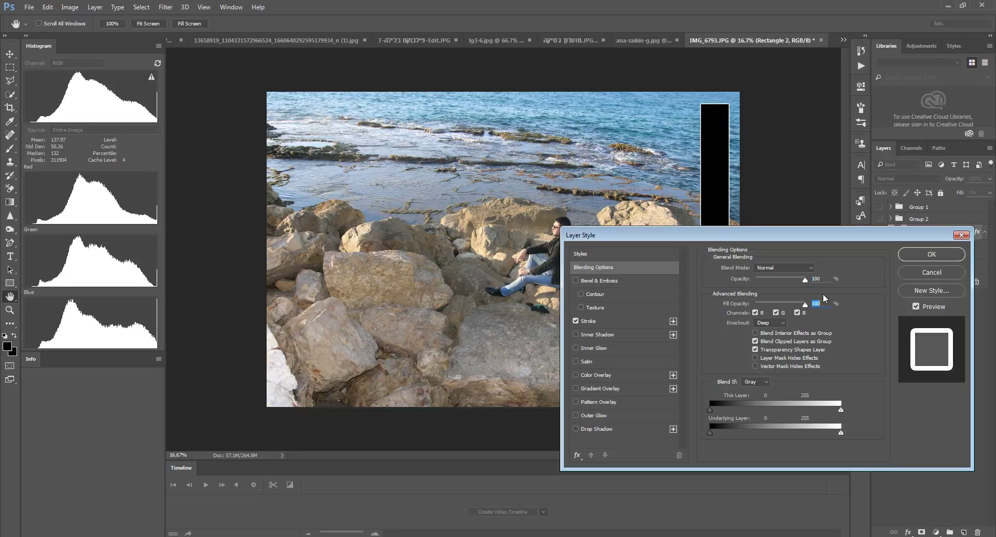
pyautogui.write('0')
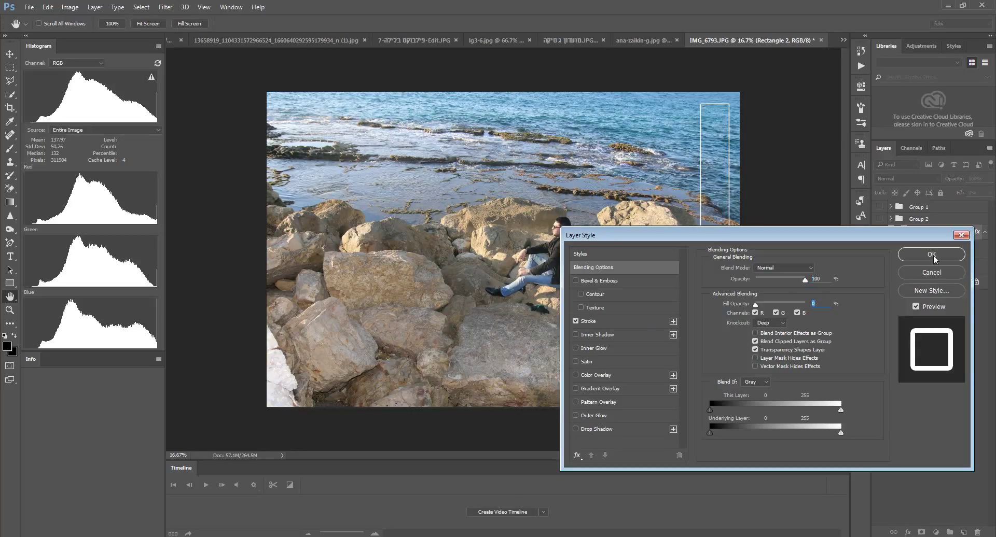
pyautogui.click(932, 255)
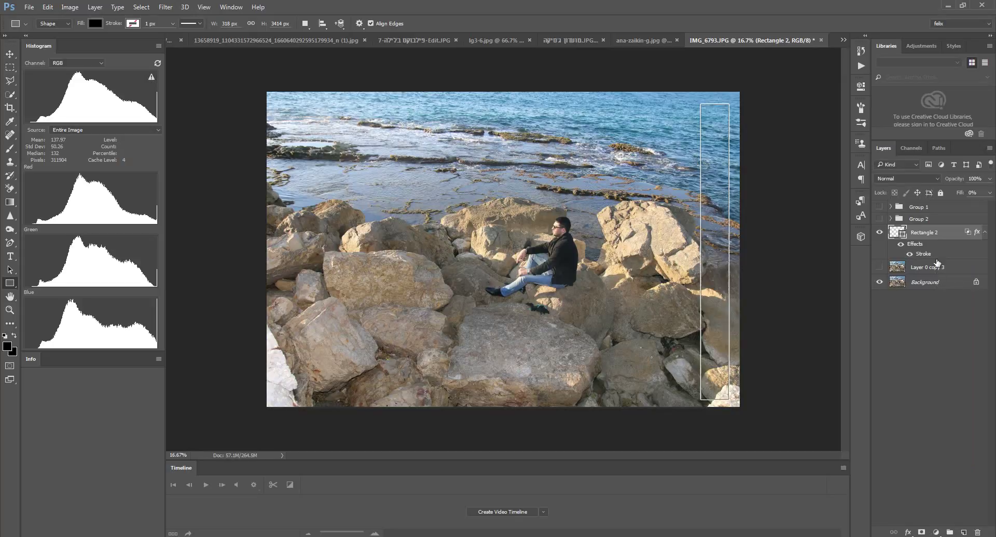
# Briefly unlock the Background, undo it, and keep Layer 0 copy 3 hidden
pyautogui.click(976, 282)
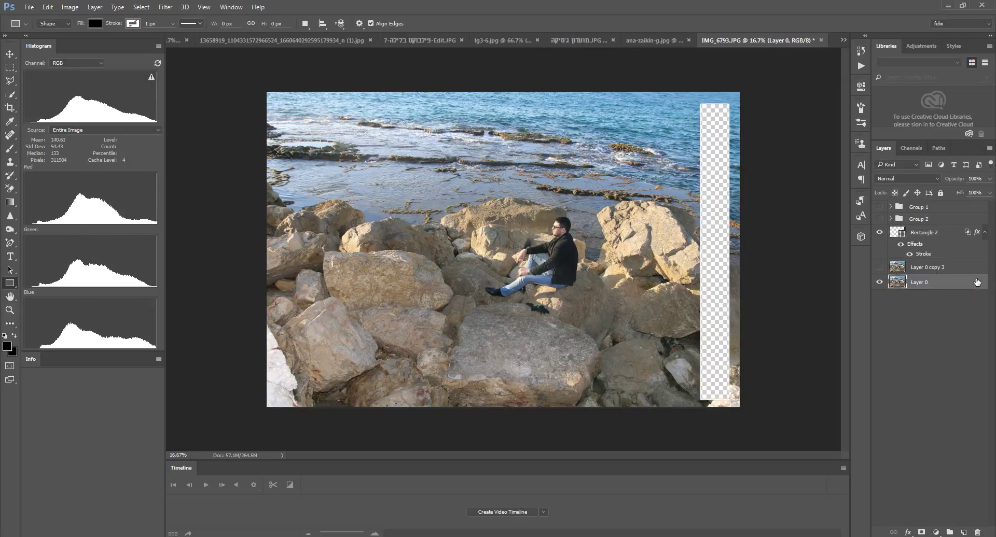
pyautogui.hotkey('ctrl', 'z')
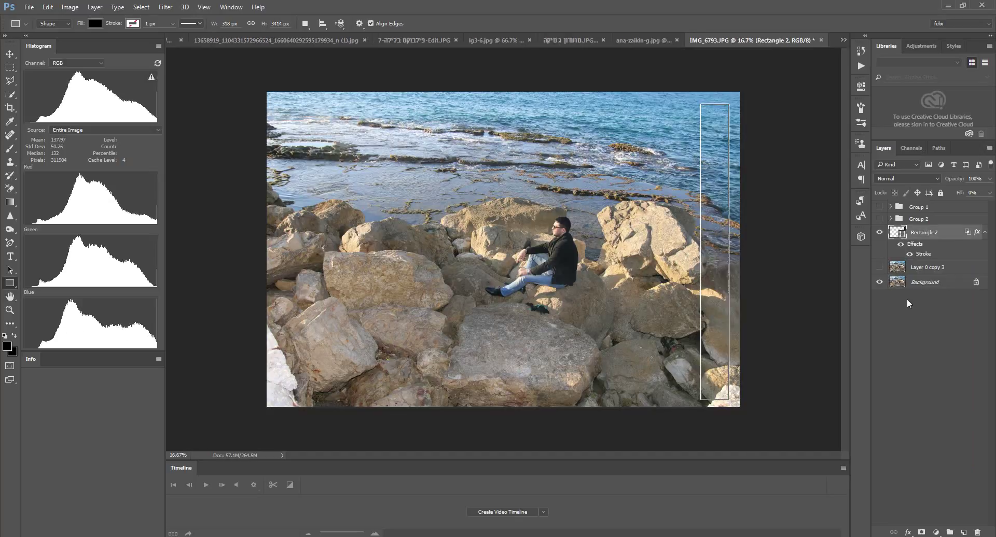
pyautogui.click(879, 267)
pyautogui.click(9, 54)
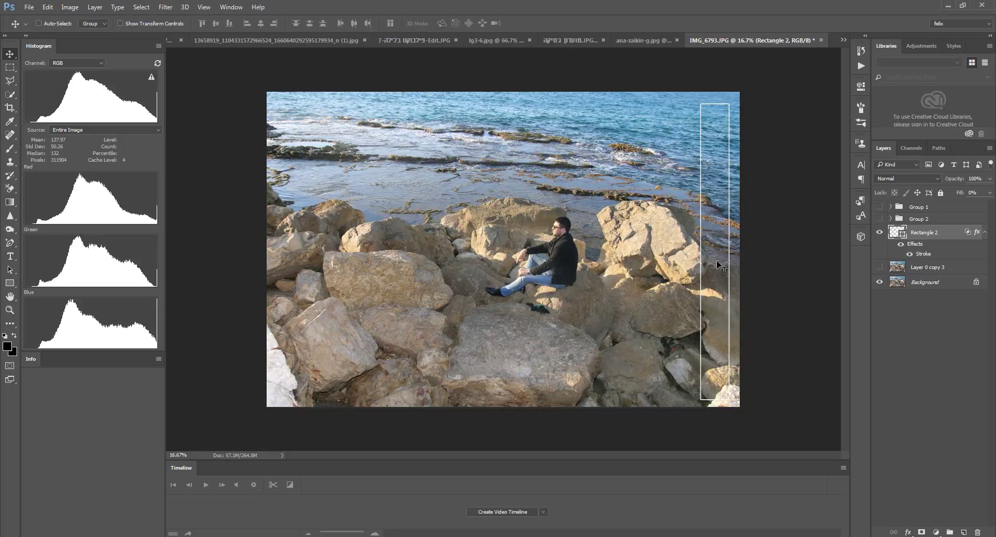
# Alt-drag the strip frame leftward to create Rectangle 2 copy beside the original
pyautogui.moveTo(721, 266); pyautogui.dragTo(669, 250)
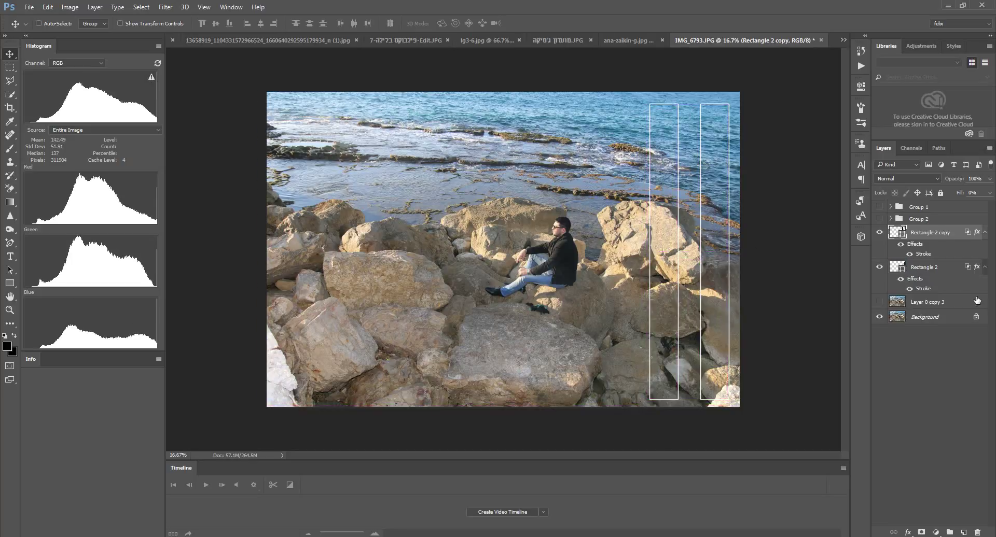
pyautogui.click(28, 7)
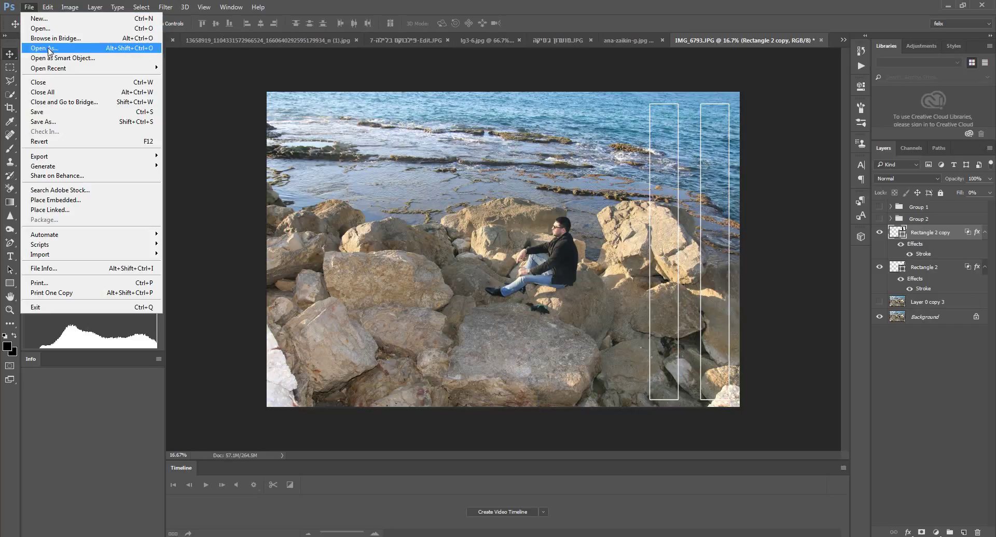
# Open 1618.jpg from the image subfolder inside Desktop > New folder
pyautogui.click(51, 25)
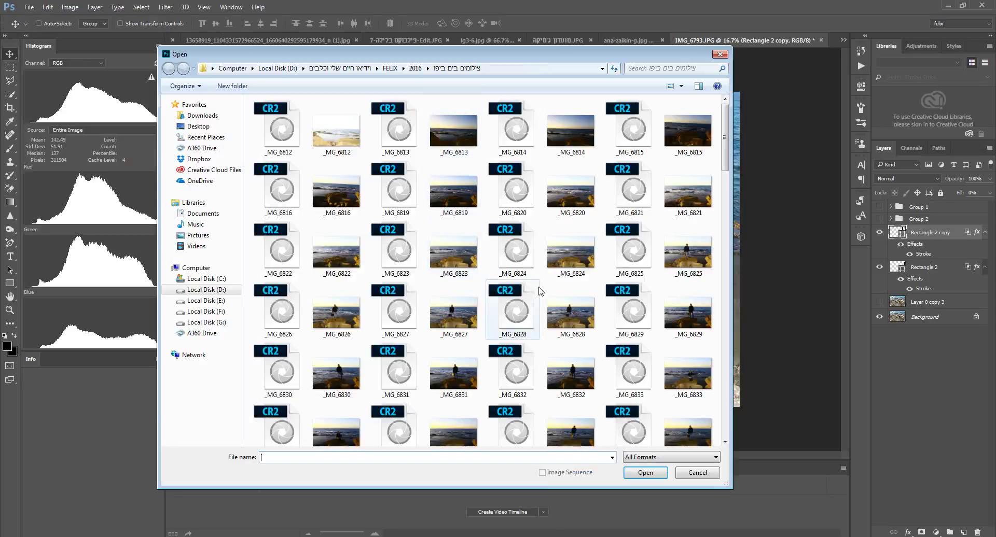
pyautogui.click(206, 127)
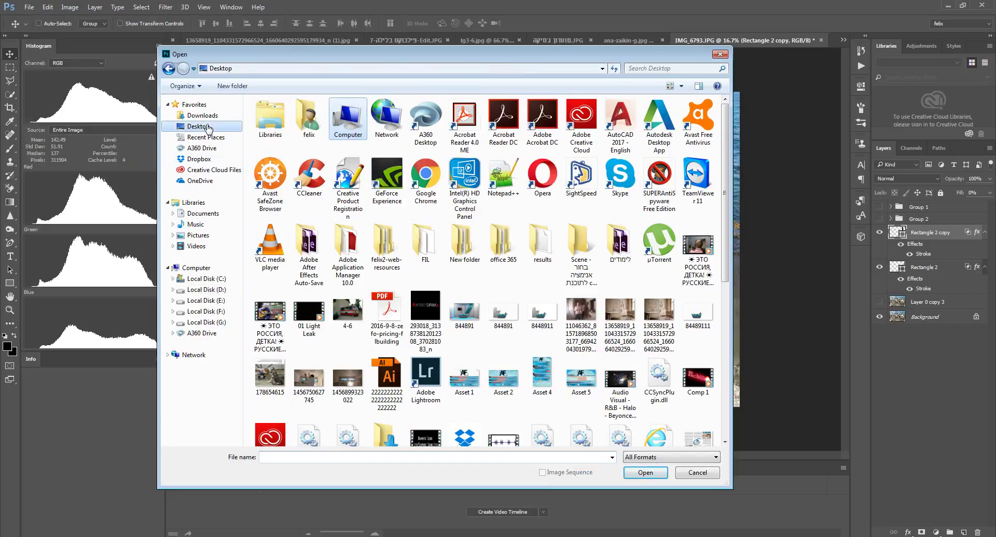
pyautogui.click(459, 253)
pyautogui.doubleClick(456, 253)
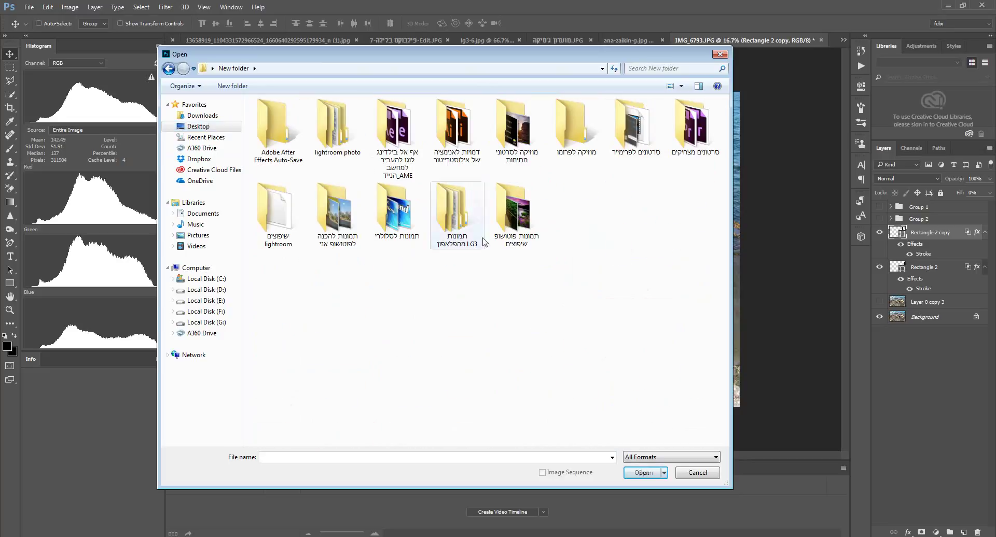
pyautogui.doubleClick(511, 208)
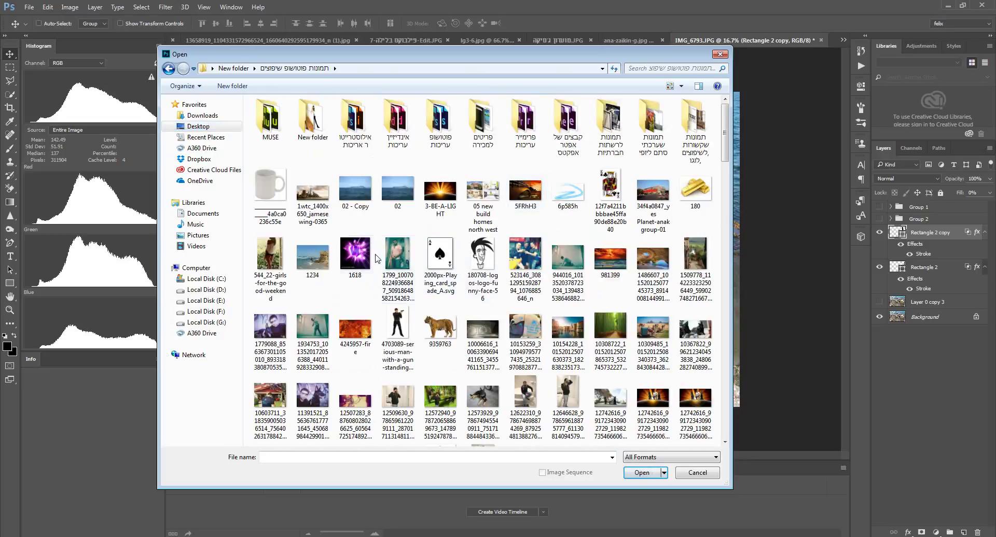
pyautogui.click(355, 254)
pyautogui.click(647, 470)
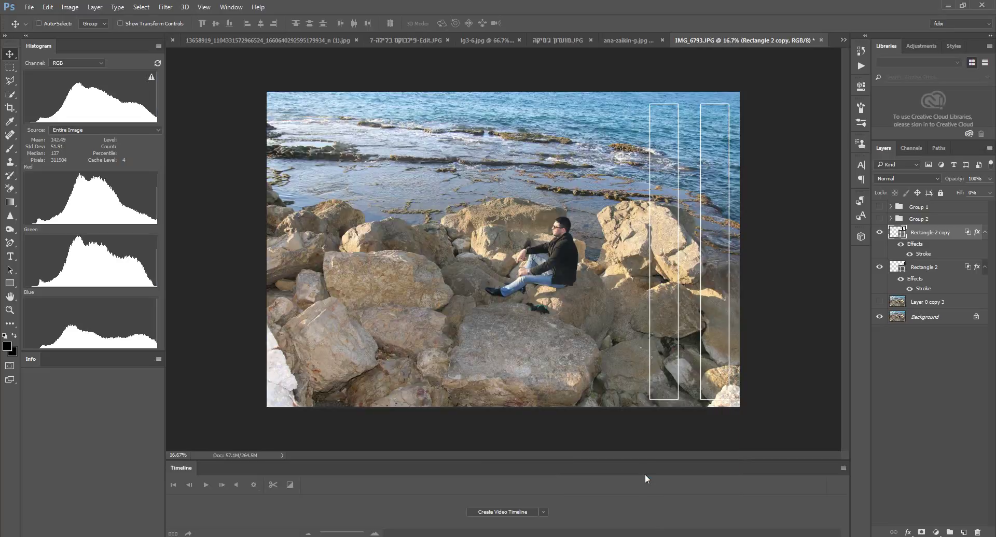
# Unlock the purple image and drag it into IMG_6793.JPG as Layer 2
pyautogui.click(977, 212)
pyautogui.moveTo(977, 213); pyautogui.dragTo(681, 44)
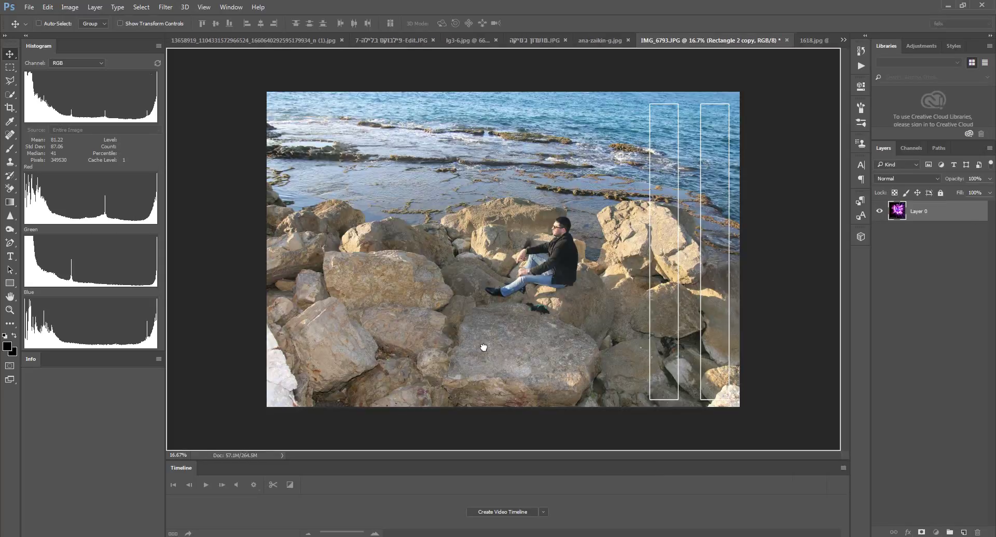
pyautogui.moveTo(681, 44); pyautogui.dragTo(501, 322)
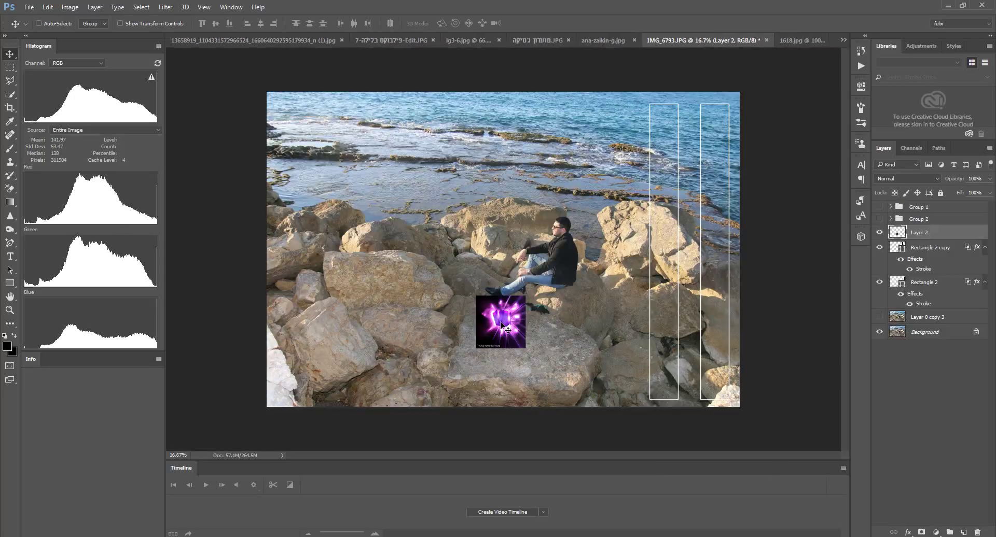
pyautogui.rightClick(923, 231)
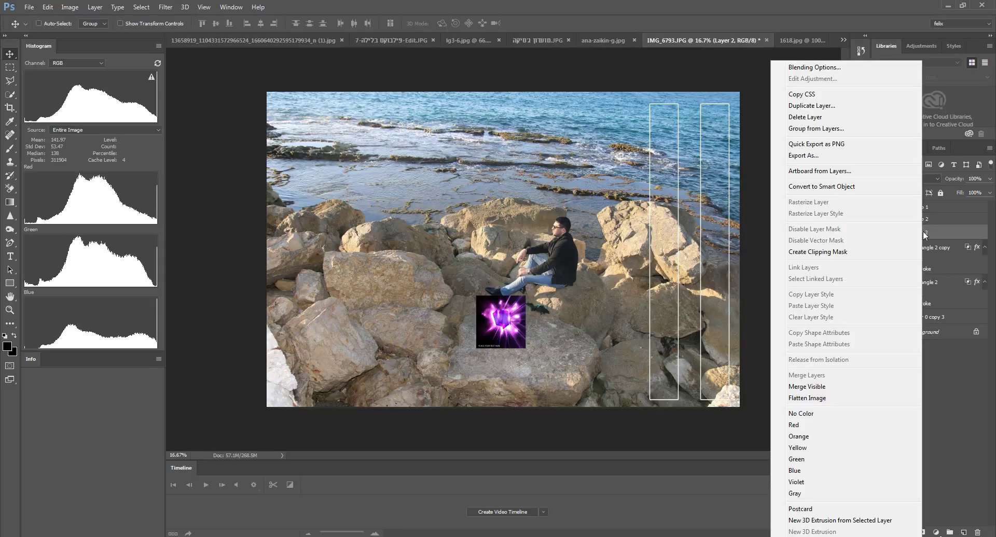
# Make Layer 2 a smart object, scale it to fill the canvas, and move it above Background
pyautogui.click(821, 186)
pyautogui.hotkey('ctrl', 't')
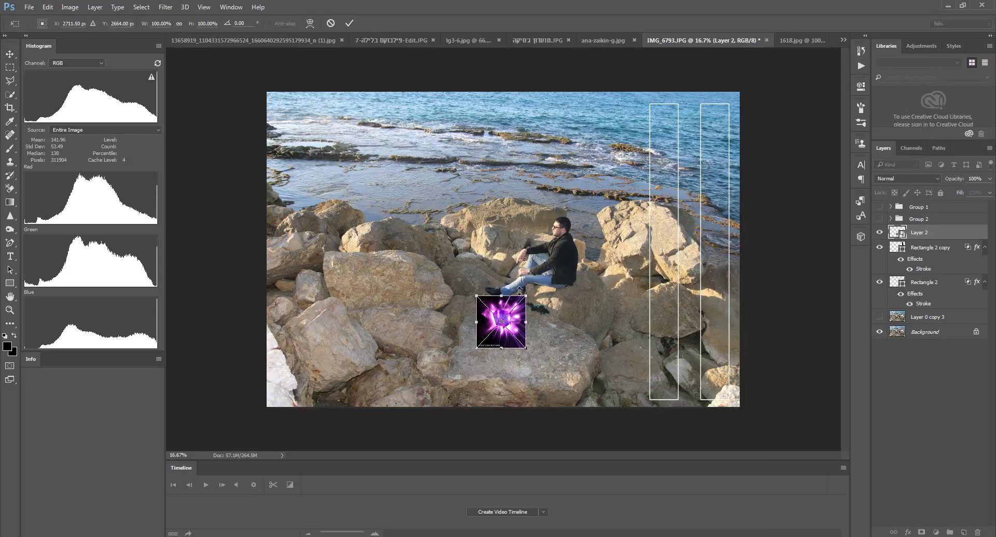
pyautogui.moveTo(525, 296); pyautogui.dragTo(977, 99)
pyautogui.moveTo(834, 2); pyautogui.dragTo(933, 2)
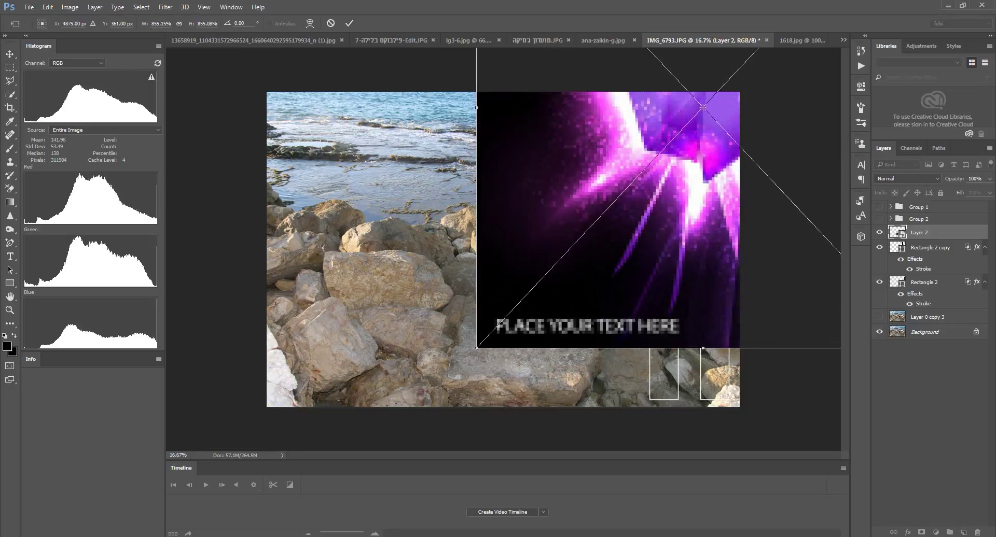
pyautogui.moveTo(806, 99); pyautogui.dragTo(596, 246)
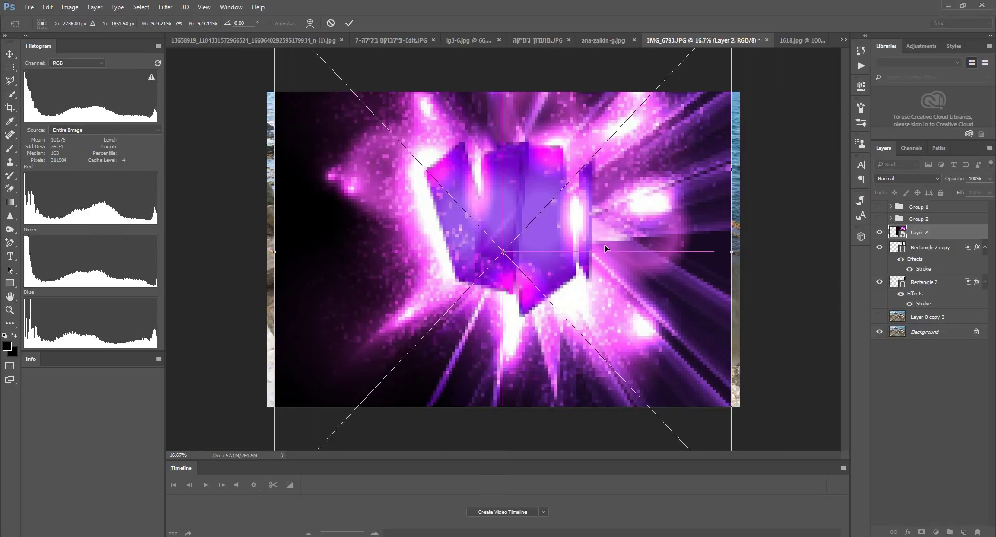
pyautogui.moveTo(724, 252); pyautogui.dragTo(739, 252)
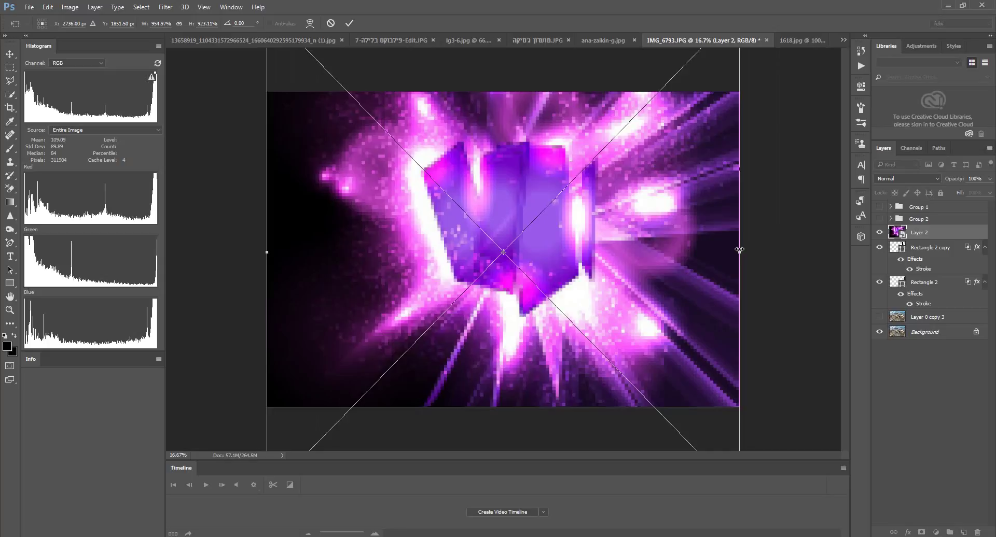
pyautogui.click(349, 23)
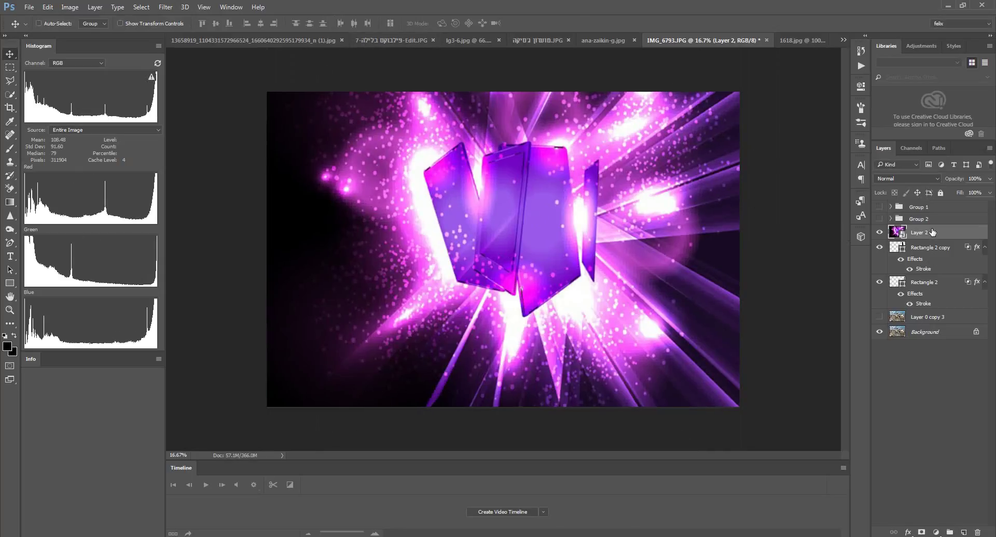
pyautogui.moveTo(932, 232); pyautogui.dragTo(928, 325)
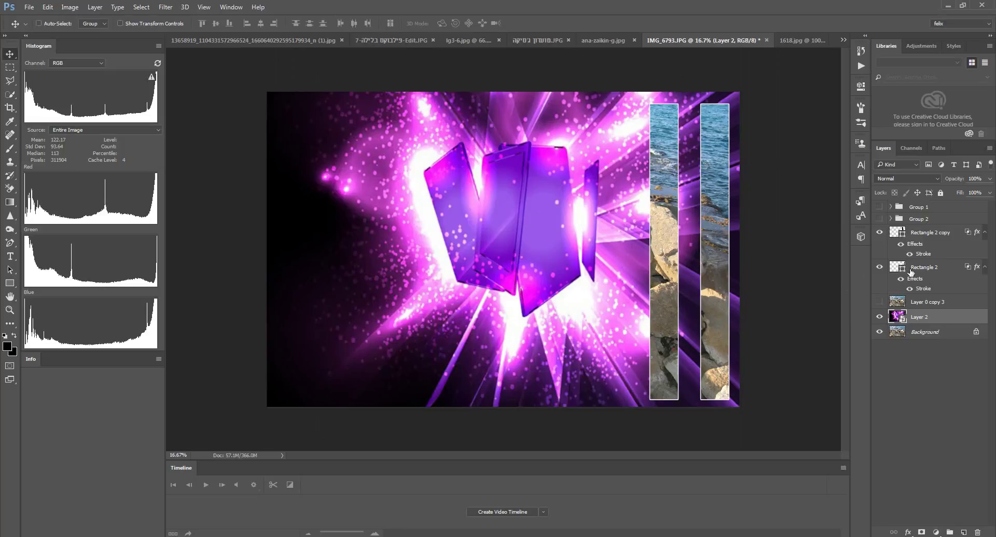
# Alt-drag Rectangle 2 leftward to create a third strip frame, Rectangle 2 copy 2
pyautogui.click(935, 267)
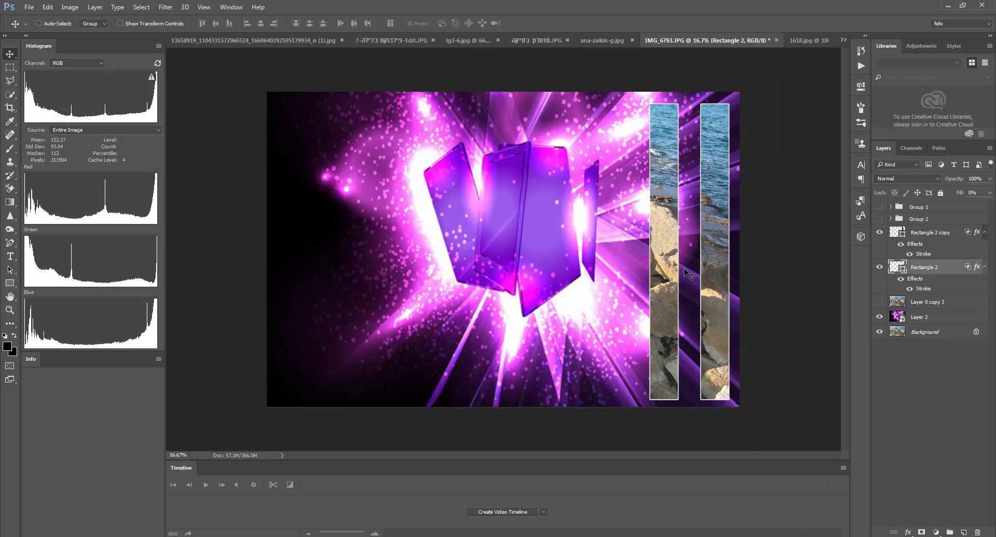
pyautogui.press('alt')
pyautogui.press('alt')
pyautogui.moveTo(664, 250); pyautogui.dragTo(561, 252)
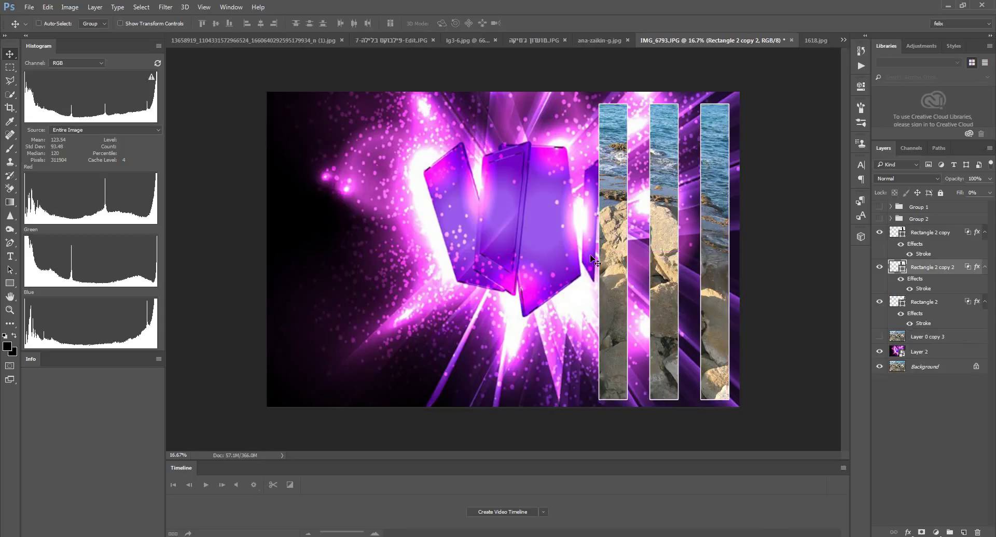
# Use the Direct Selection tool to adjust the leftmost strip's left edge
pyautogui.click(11, 245)
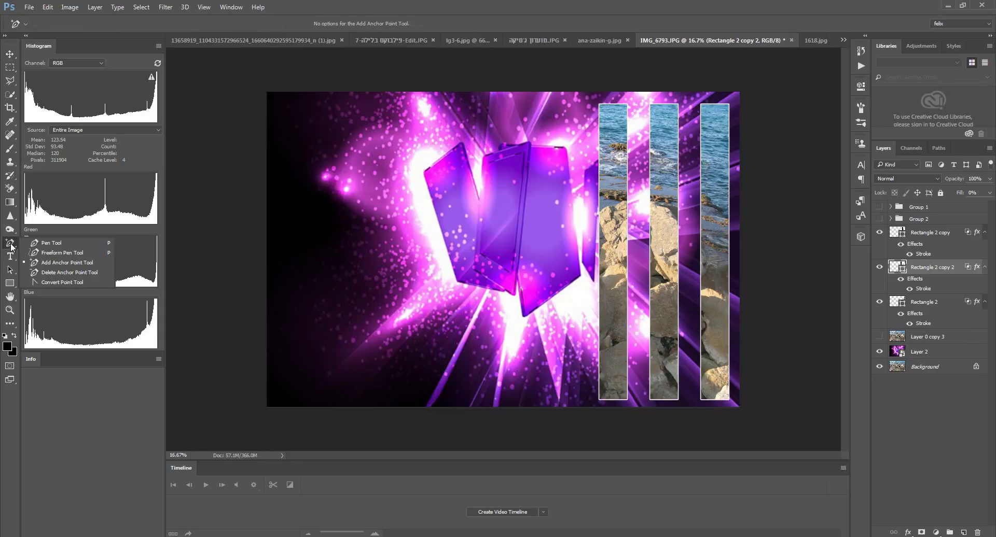
pyautogui.click(54, 244)
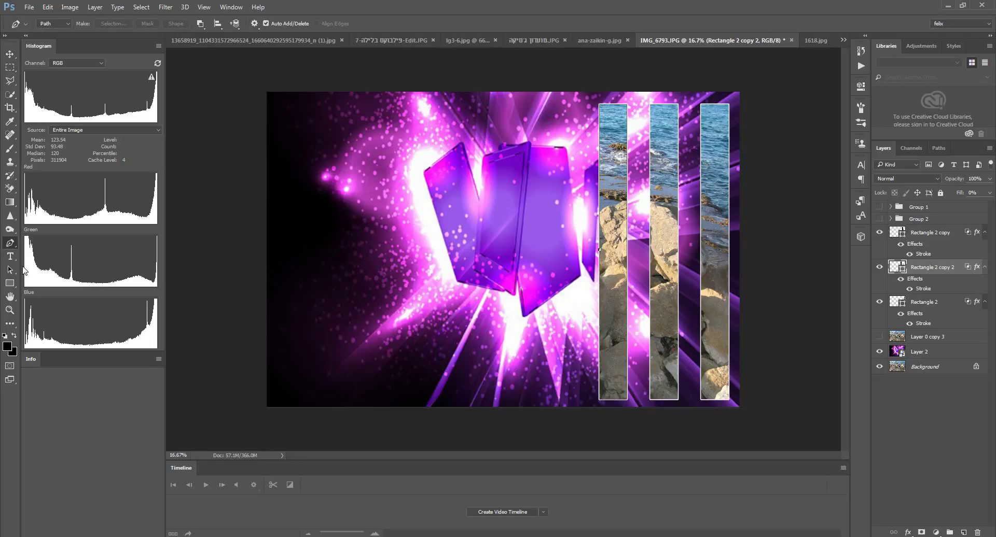
pyautogui.click(10, 270)
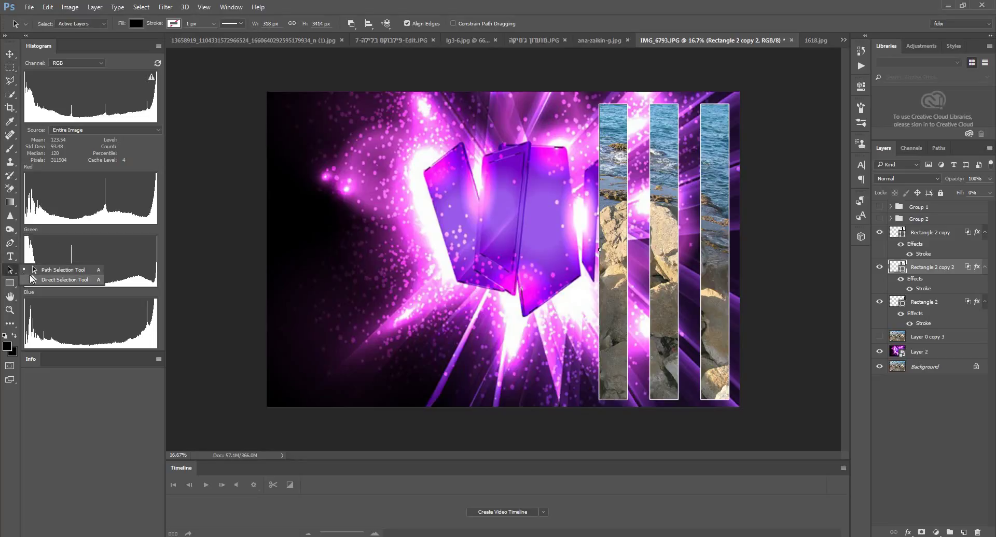
pyautogui.click(33, 280)
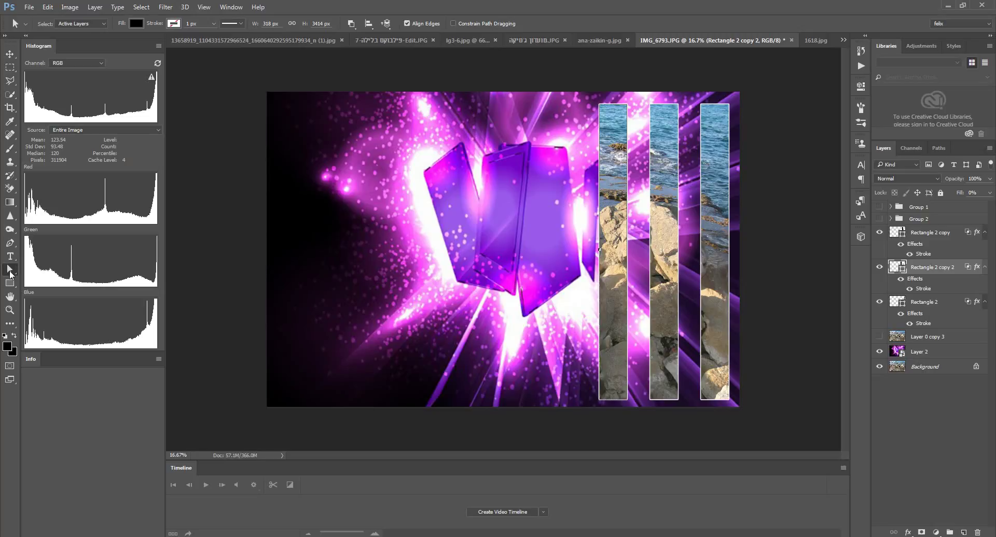
pyautogui.moveTo(89, 260)
pyautogui.moveTo(601, 252); pyautogui.dragTo(601, 256)
# Add an anchor point on the leftmost strip's left edge and nudge the path slightly
pyautogui.press('p')
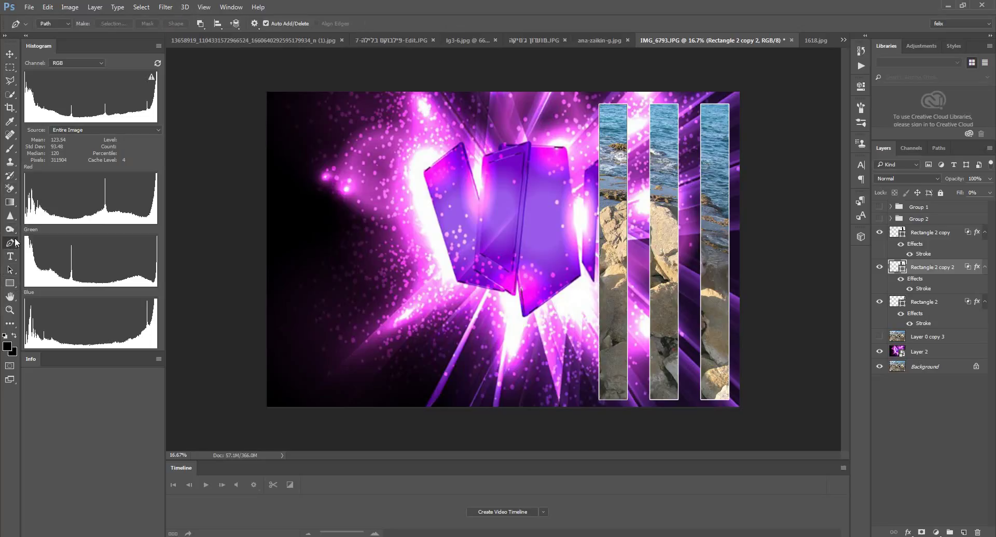
pyautogui.rightClick(16, 243)
pyautogui.click(65, 262)
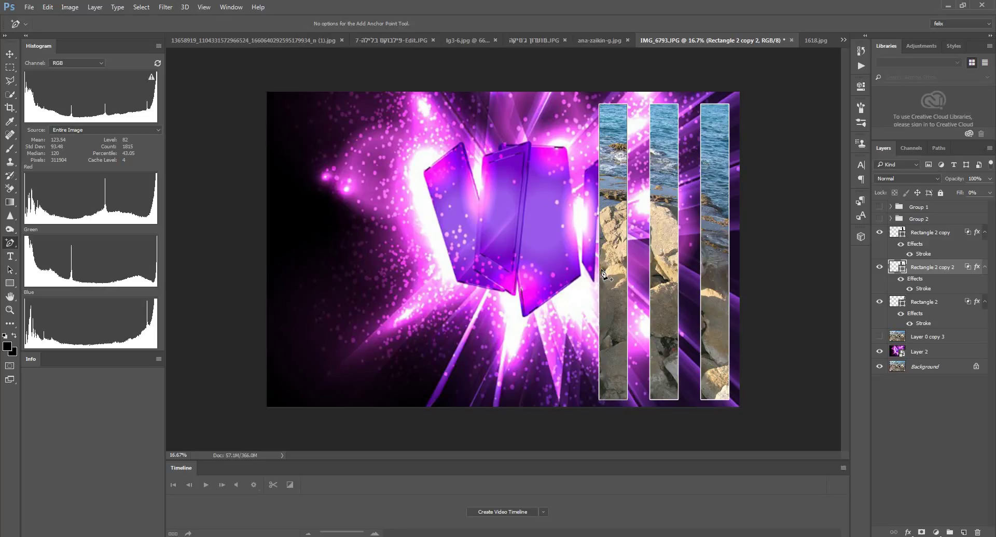
pyautogui.click(599, 253)
pyautogui.click(10, 242)
pyautogui.click(10, 270)
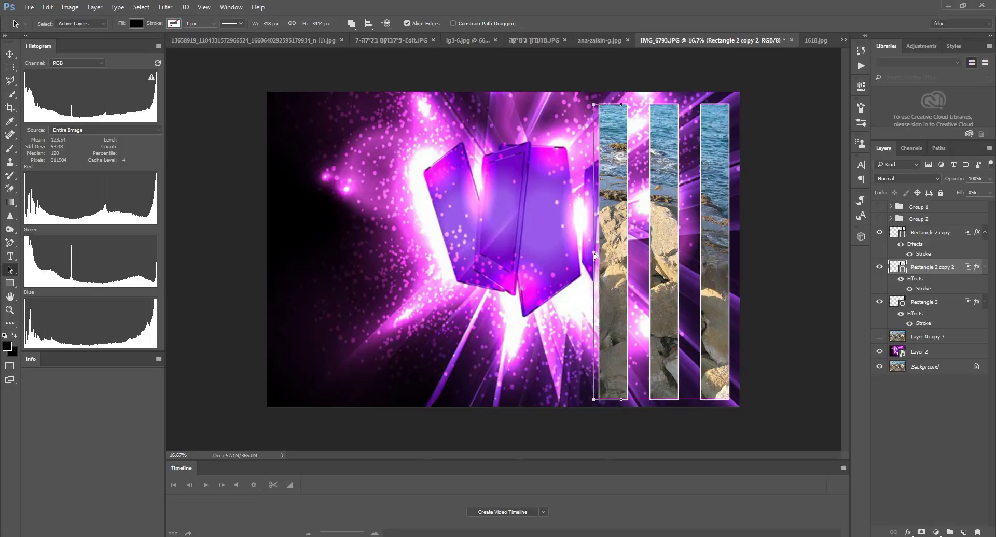
pyautogui.moveTo(600, 254); pyautogui.dragTo(593, 251)
# Bend the leftmost strip's left edge outward and adjust the new anchor and its handles
pyautogui.rightClick(10, 269)
pyautogui.click(52, 268)
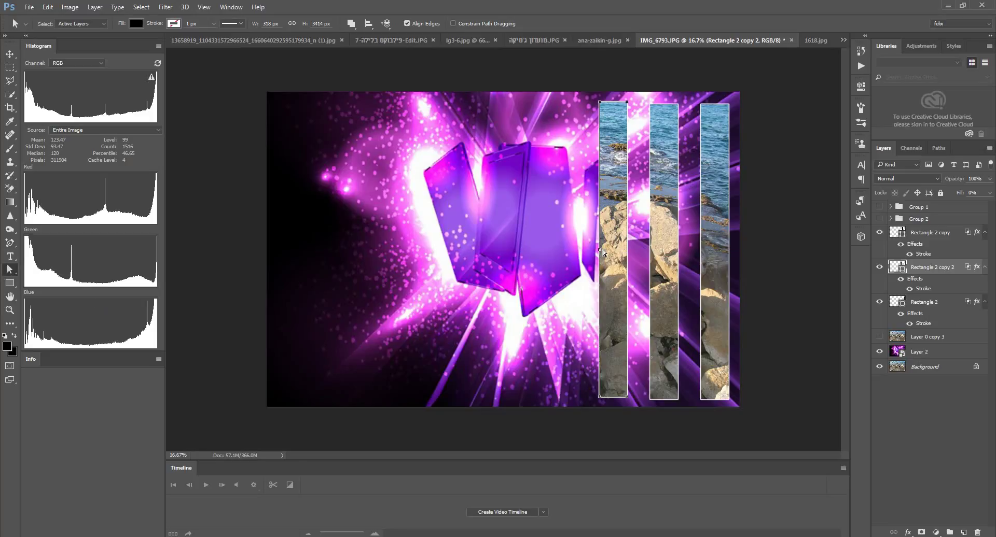
pyautogui.moveTo(600, 252); pyautogui.dragTo(504, 266)
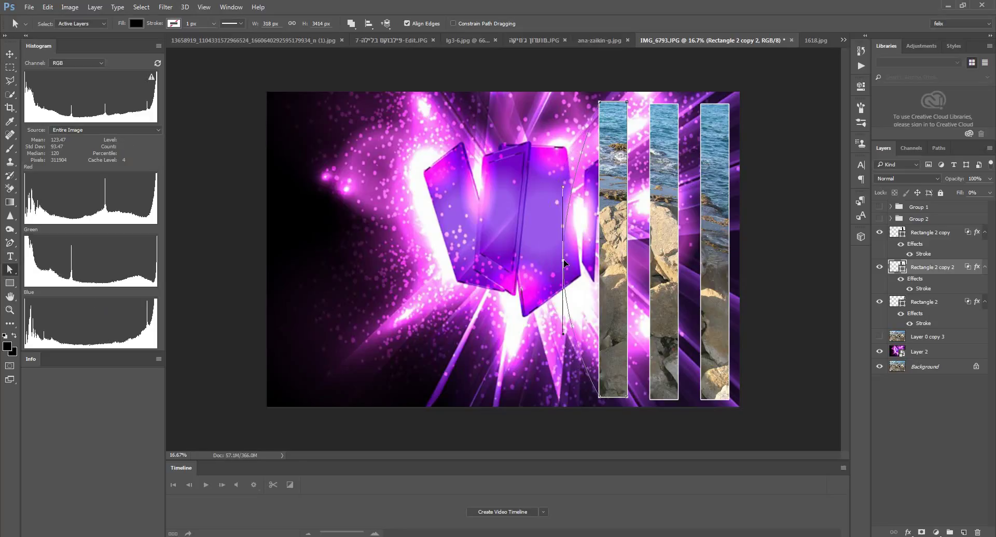
pyautogui.moveTo(504, 265); pyautogui.dragTo(512, 290)
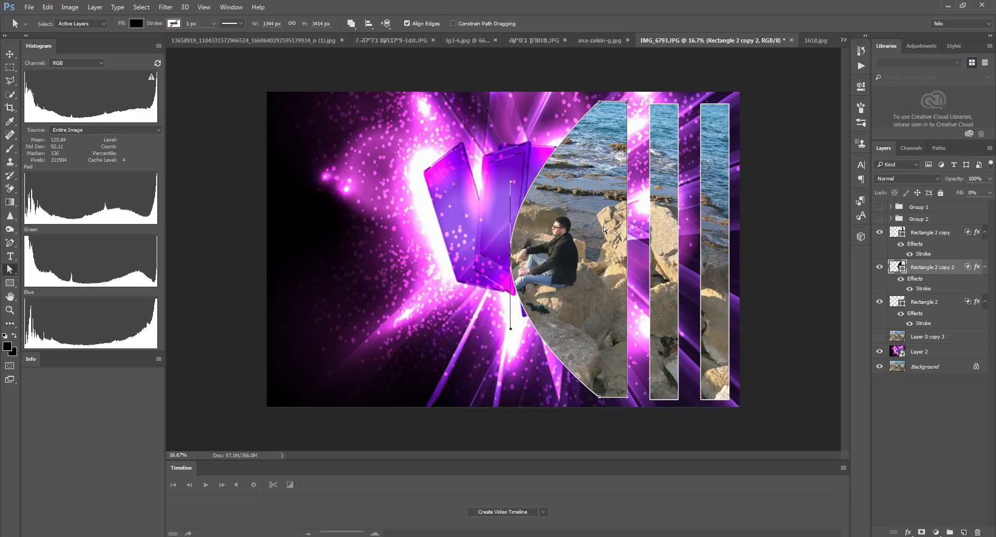
pyautogui.moveTo(512, 258); pyautogui.dragTo(608, 261)
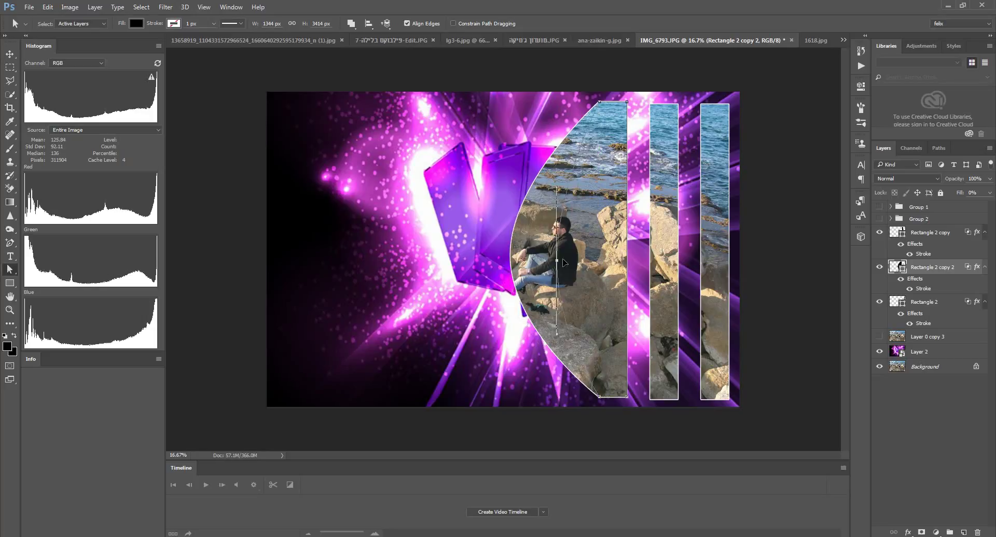
pyautogui.moveTo(608, 261); pyautogui.dragTo(555, 268)
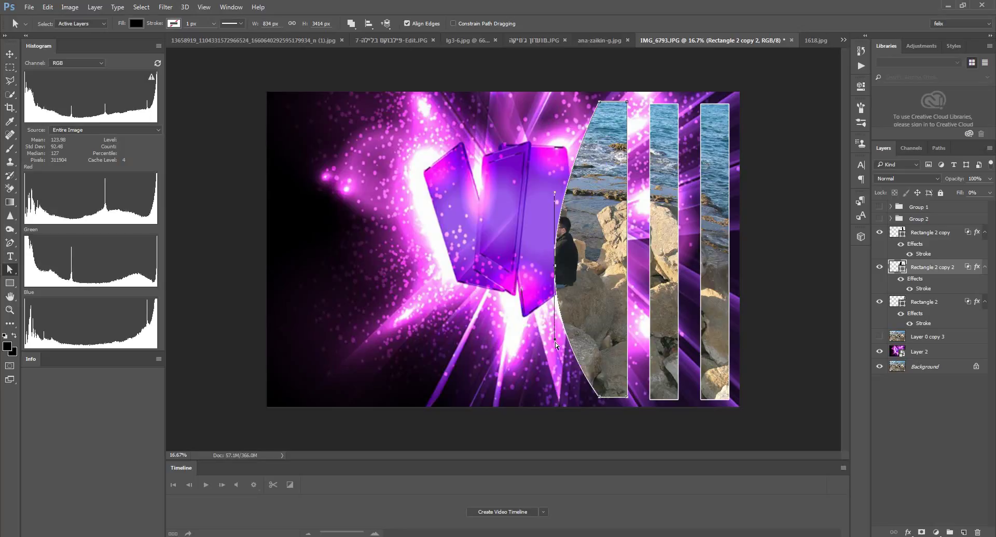
pyautogui.moveTo(554, 340); pyautogui.dragTo(555, 268)
pyautogui.moveTo(555, 267); pyautogui.dragTo(555, 268)
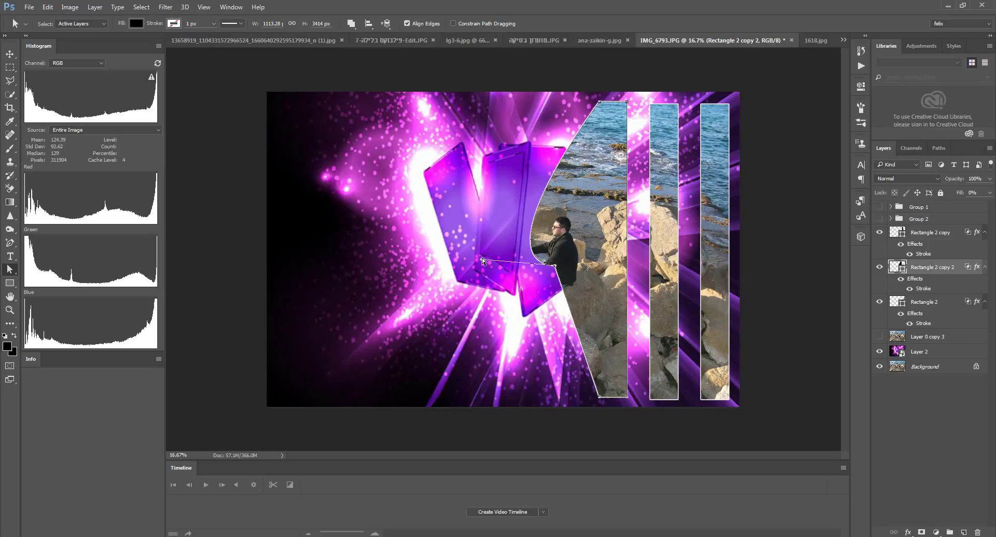
pyautogui.moveTo(481, 260); pyautogui.dragTo(554, 266)
# Make the anchor a sharp corner and pull it up-left, widening the strip to 936 px
pyautogui.keyDown('alt'); pyautogui.click(555, 265); pyautogui.keyUp('alt')
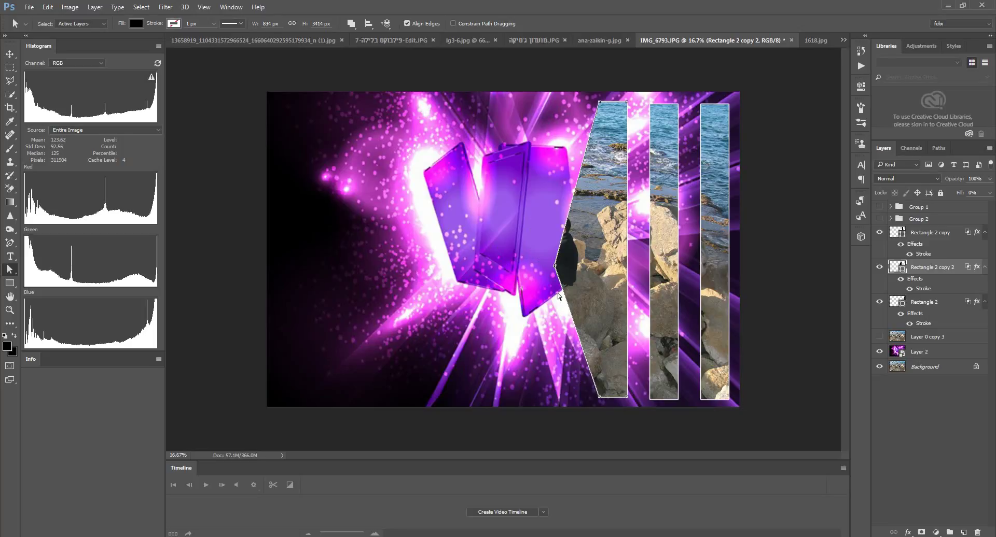
pyautogui.click(531, 312)
pyautogui.moveTo(555, 268); pyautogui.dragTo(532, 163)
pyautogui.moveTo(533, 162); pyautogui.dragTo(545, 147)
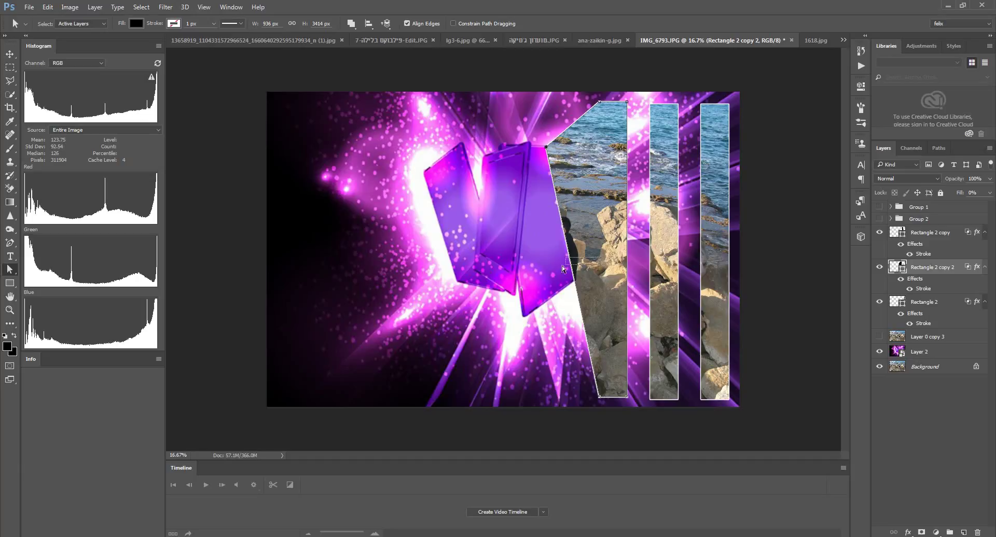
pyautogui.moveTo(599, 262); pyautogui.dragTo(600, 263)
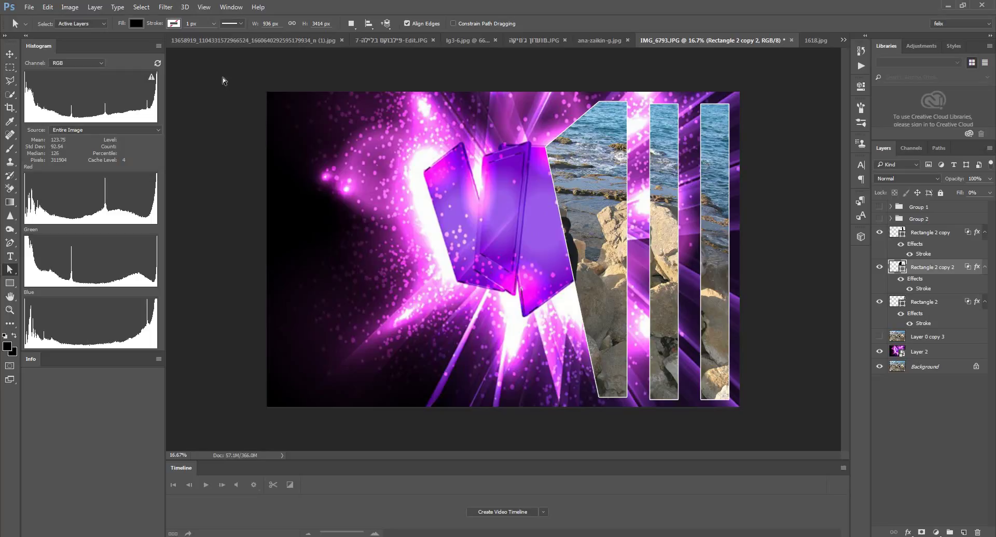
pyautogui.click(10, 54)
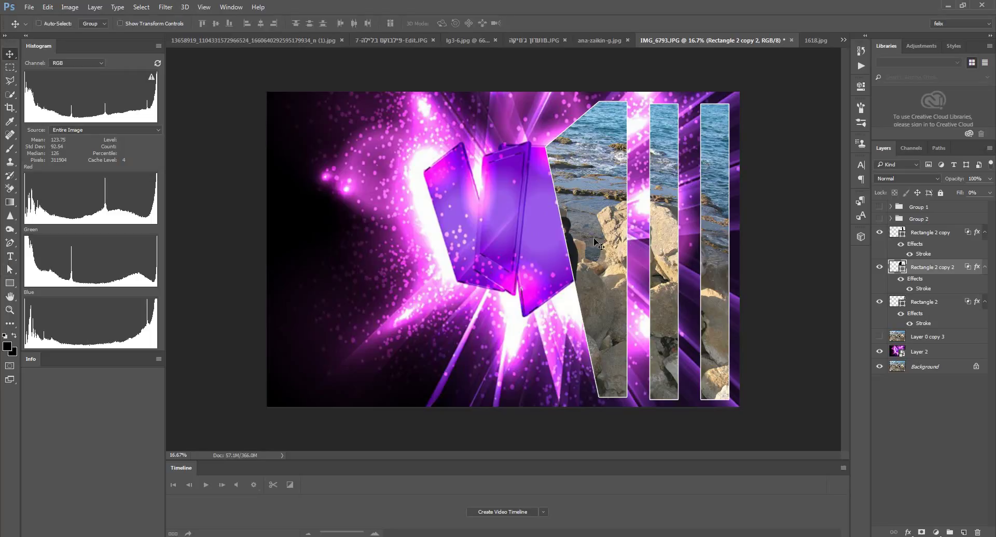
# Shift the reshaped strip about 180 px left and rotate it about 54.41° diagonally
pyautogui.moveTo(596, 236)
pyautogui.mouseDown()
pyautogui.moveTo(377, 228)
pyautogui.moveTo(313, 239)
pyautogui.moveTo(489, 232)
pyautogui.moveTo(522, 245)
pyautogui.mouseUp()
pyautogui.hotkey('ctrl', 't')
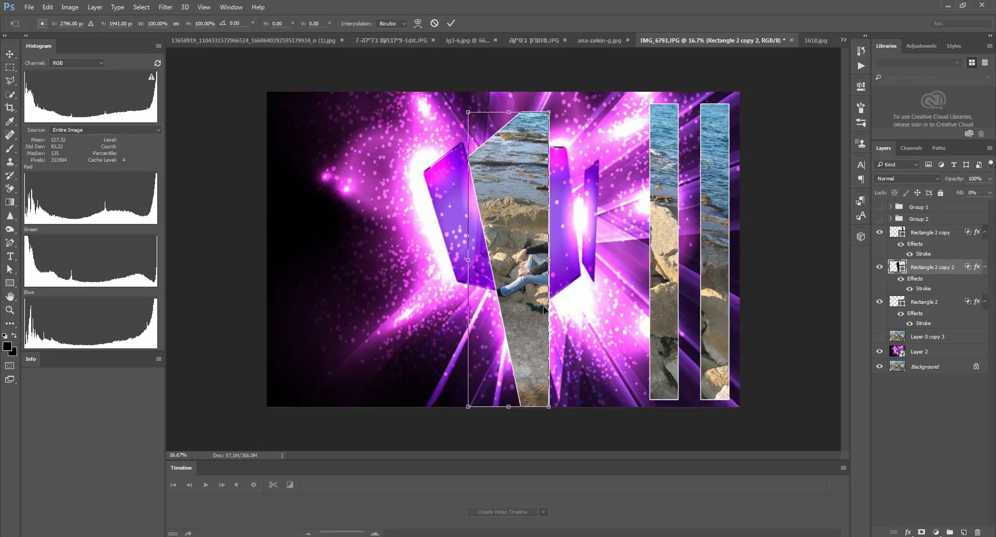
pyautogui.moveTo(553, 409); pyautogui.dragTo(395, 412)
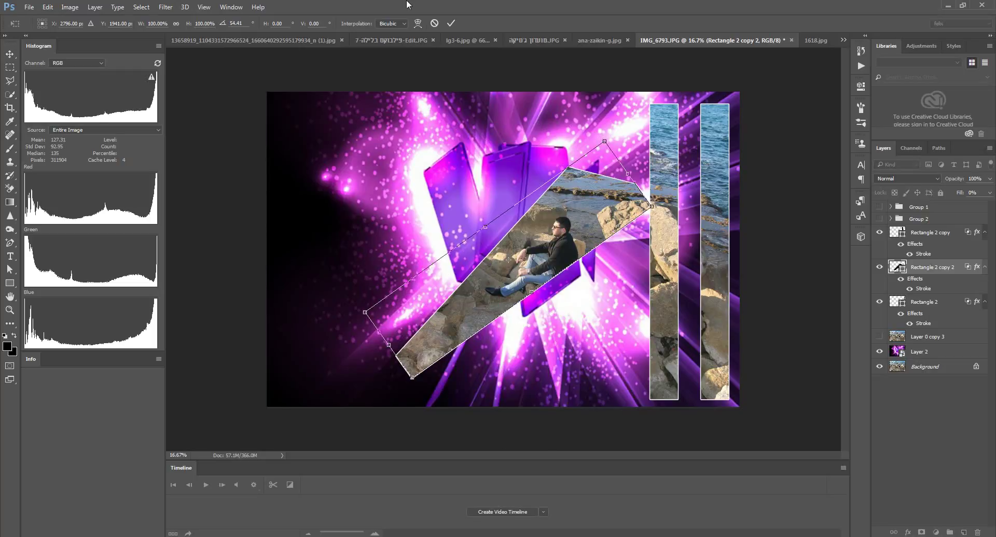
pyautogui.click(453, 23)
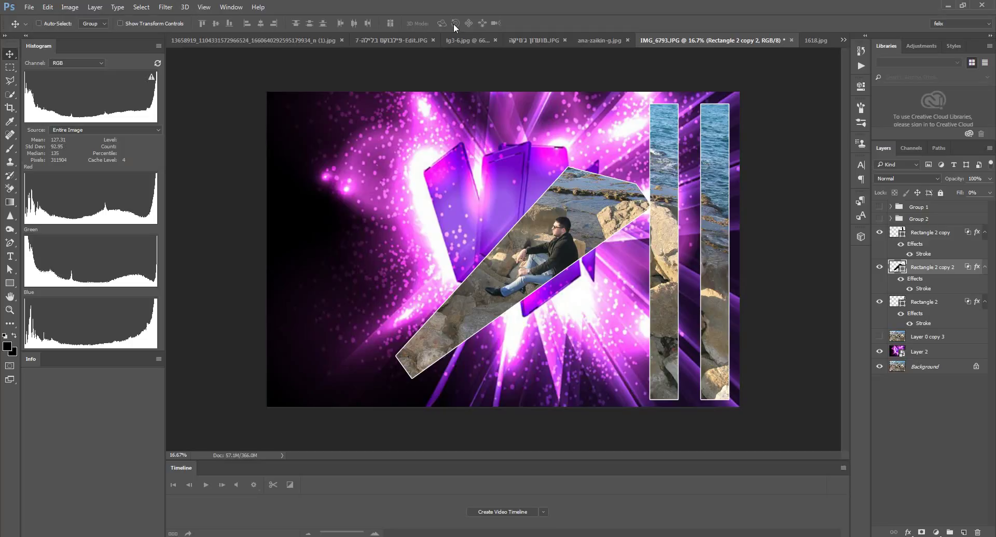